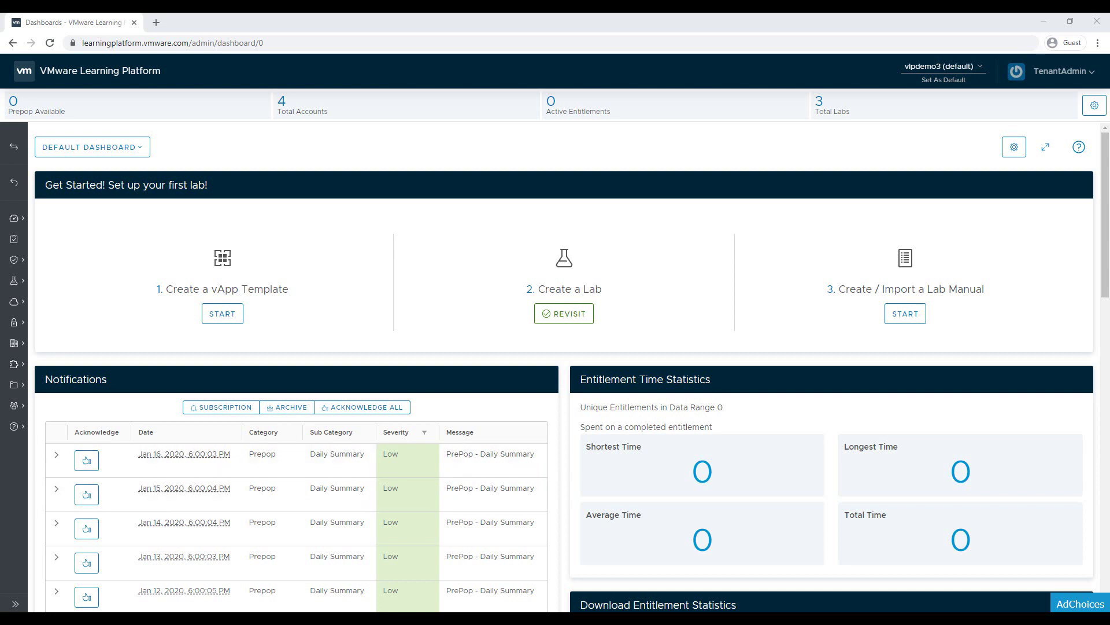
# Open the Labs list under Lab Management and collapse the navigation sidebar
pyautogui.click(15, 603)
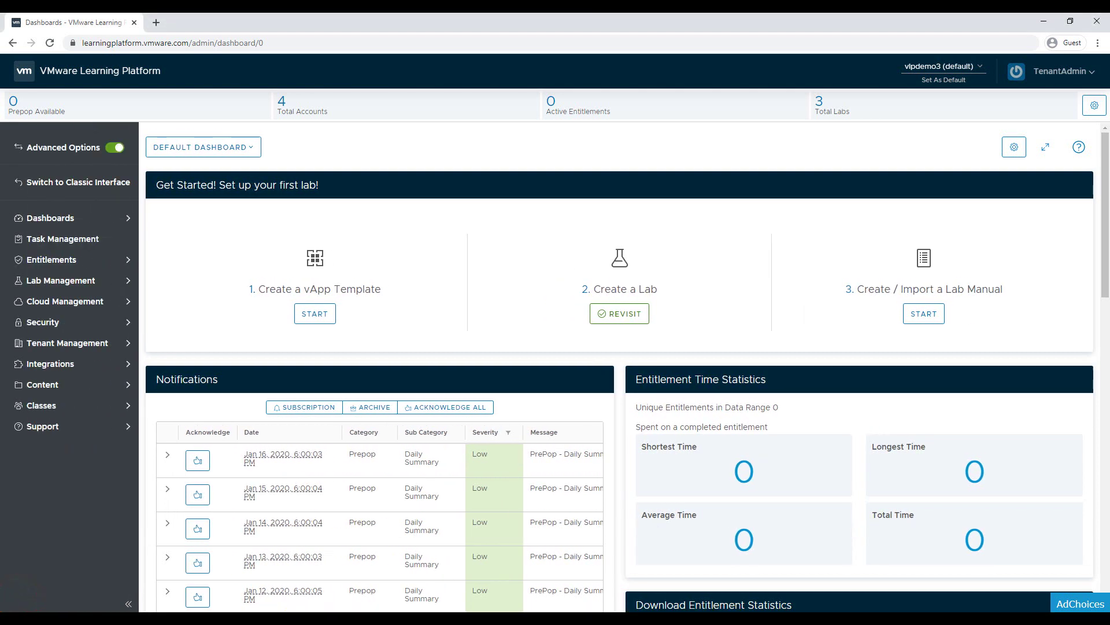
pyautogui.click(58, 282)
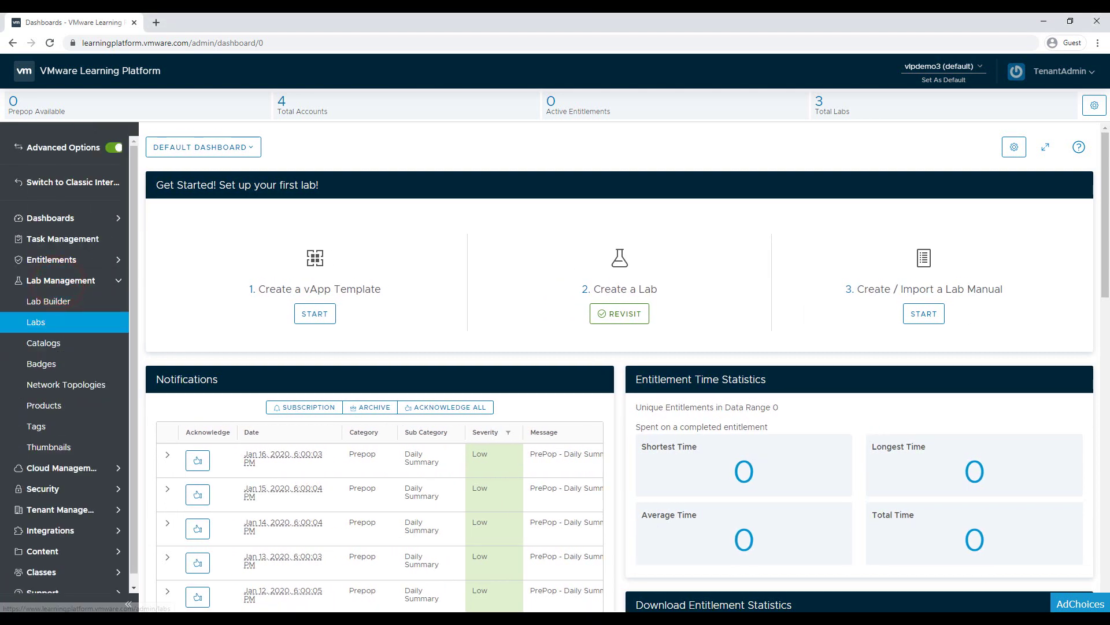
pyautogui.click(62, 322)
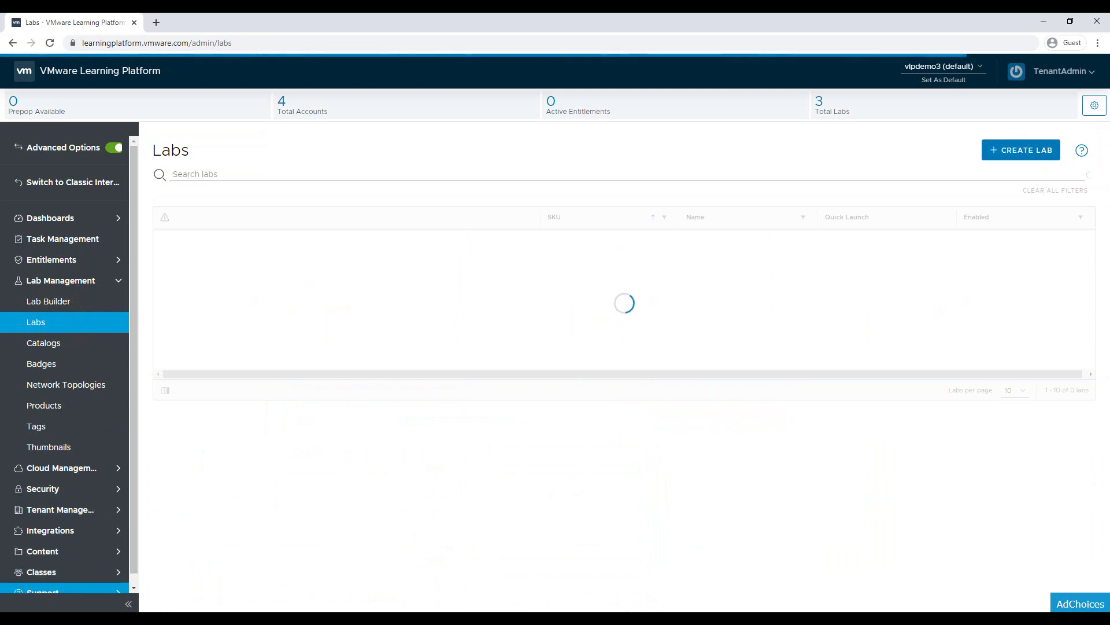
pyautogui.click(128, 603)
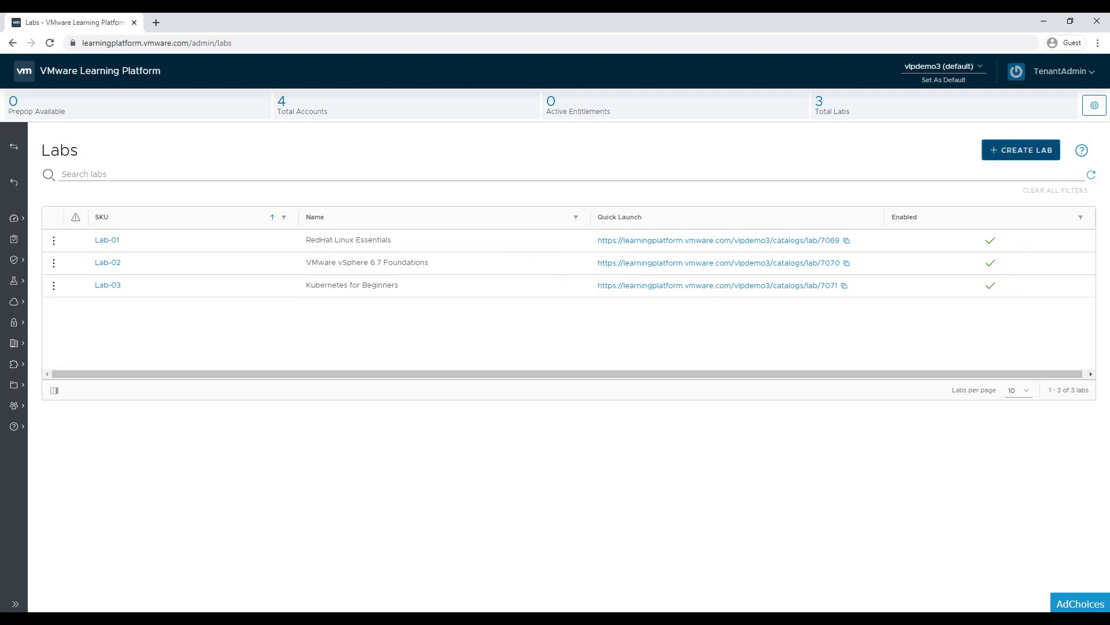
# Start a new lab with the SKU Lab-04 and the name Ubuntu 101
pyautogui.click(1019, 152)
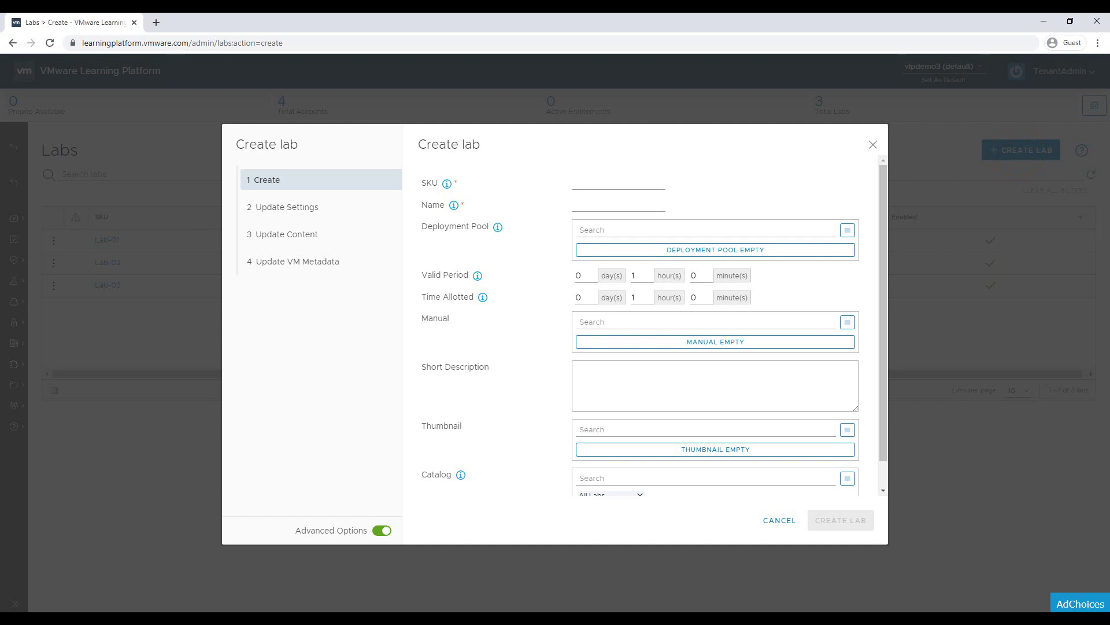
pyautogui.click(643, 180)
pyautogui.write('Lab-04')
pyautogui.click(632, 203)
pyautogui.write('Ubuntu ')
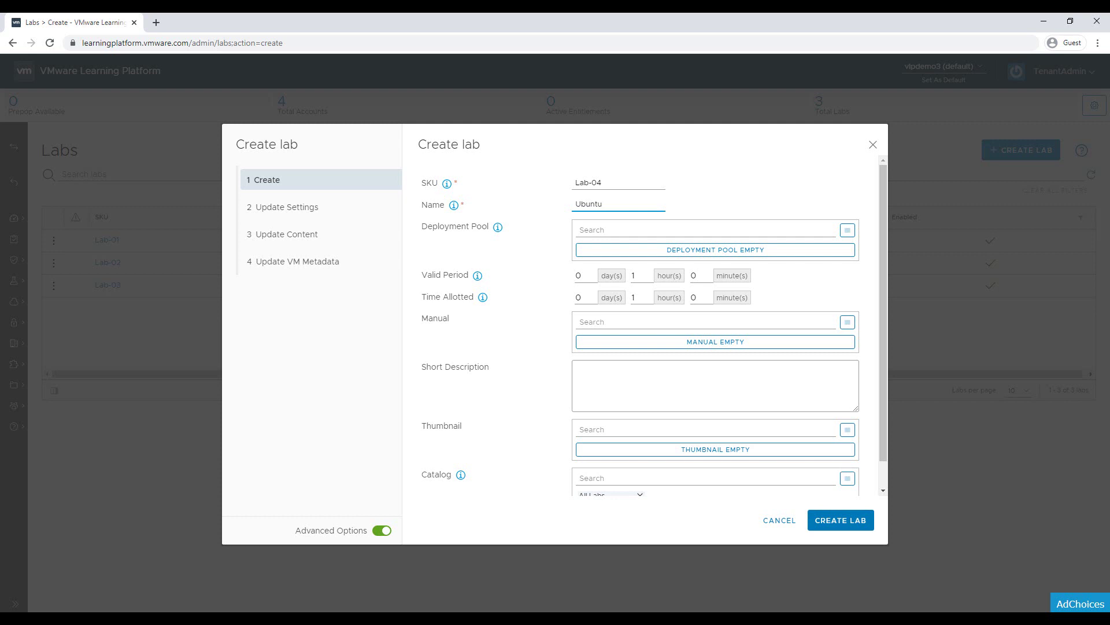
pyautogui.write('101')
# Assign the Ubuntu 101 deployment pool to the new lab
pyautogui.click(654, 250)
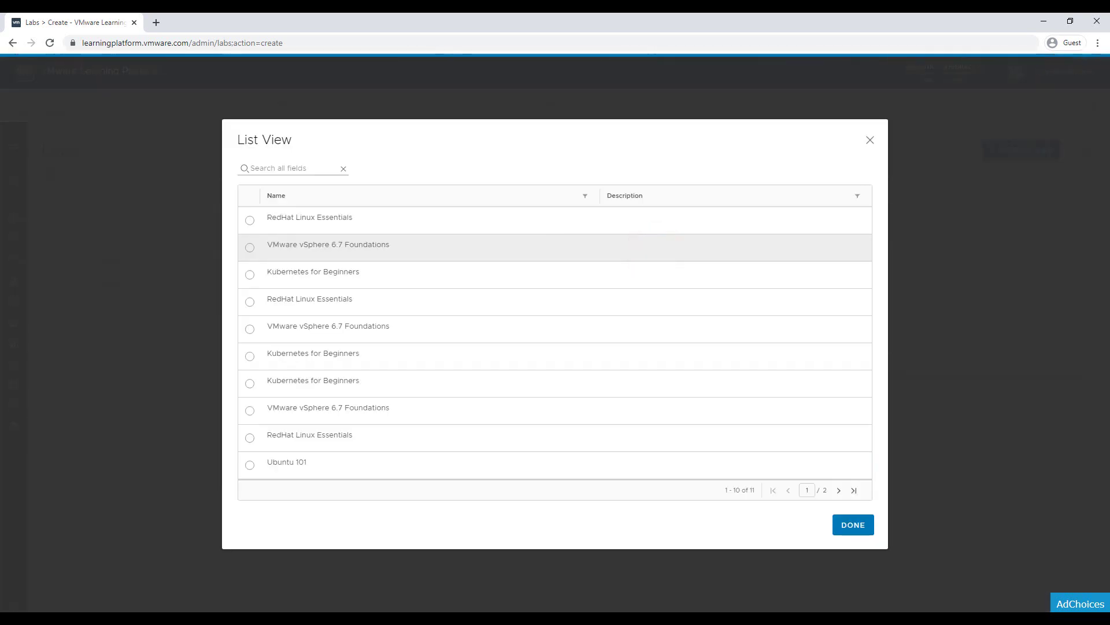
pyautogui.click(249, 465)
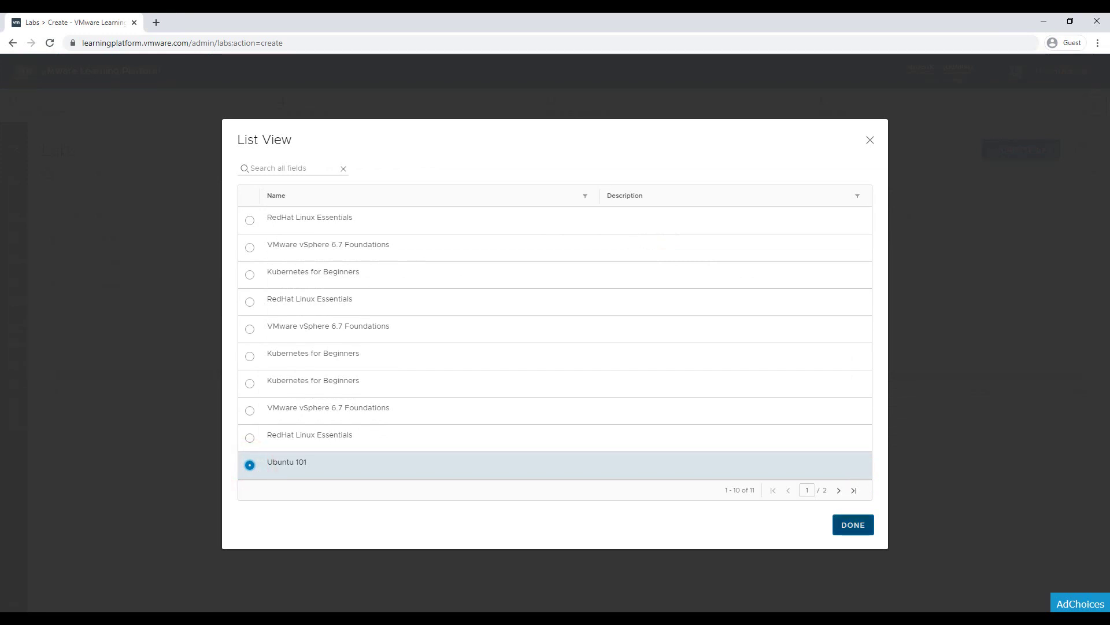
pyautogui.click(851, 525)
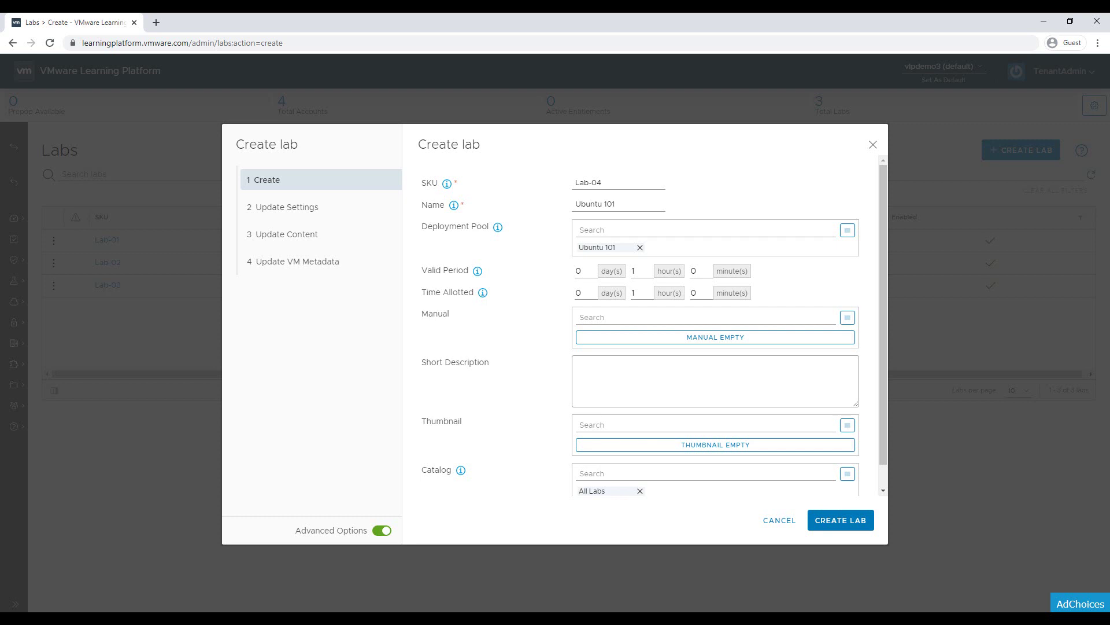
# Attach the Samba and MySQL manual to the new lab
pyautogui.click(466, 293)
pyautogui.scroll(-1, 655, 325)
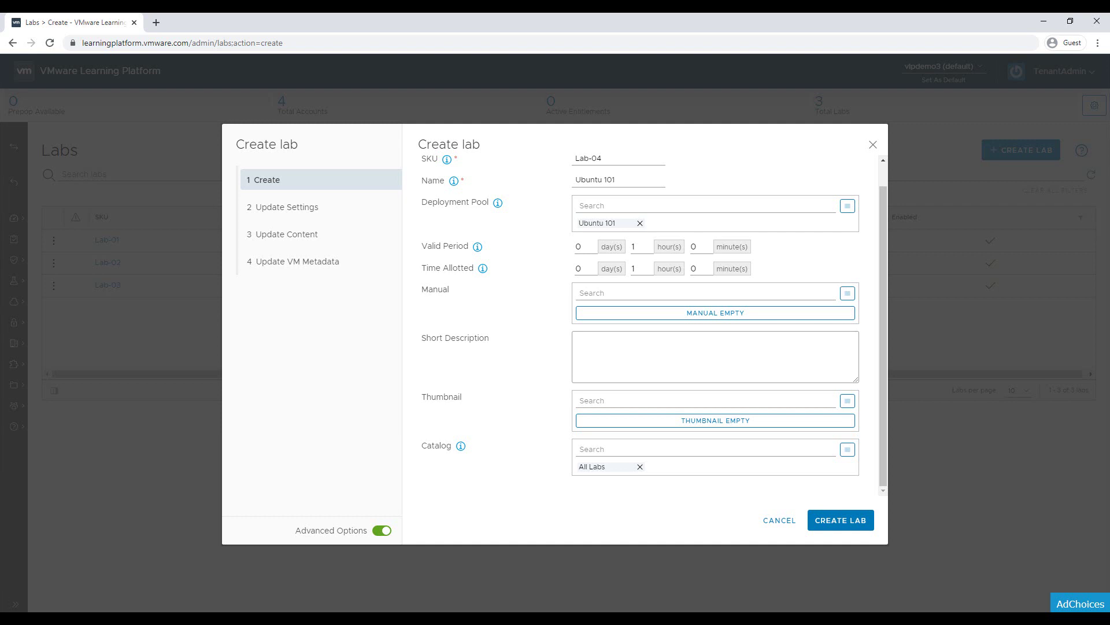
pyautogui.click(594, 313)
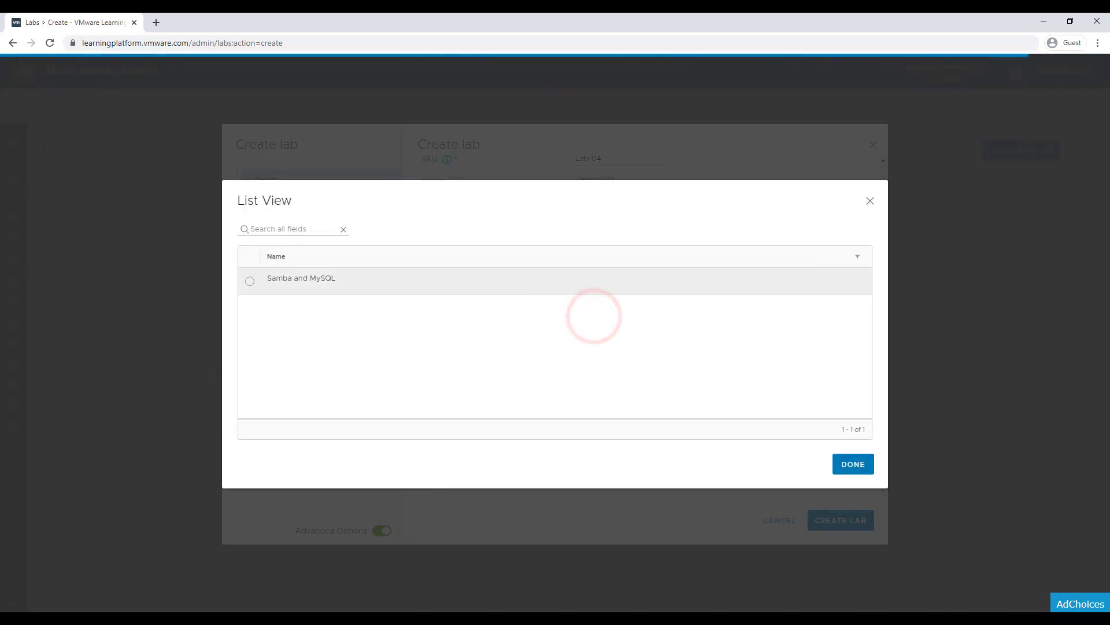
pyautogui.click(249, 281)
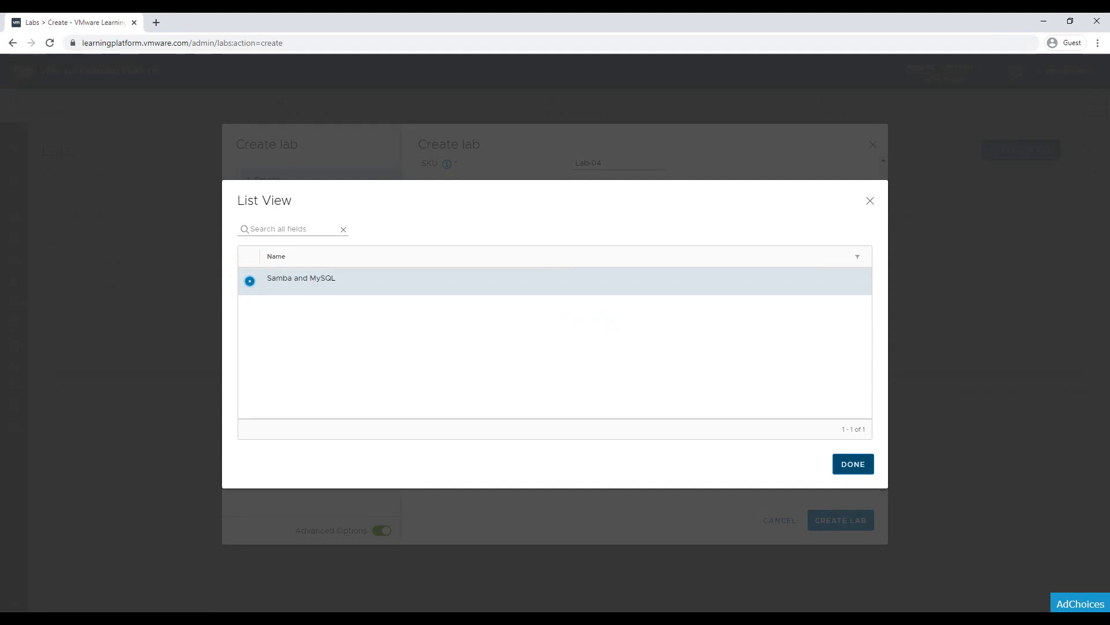
pyautogui.click(844, 463)
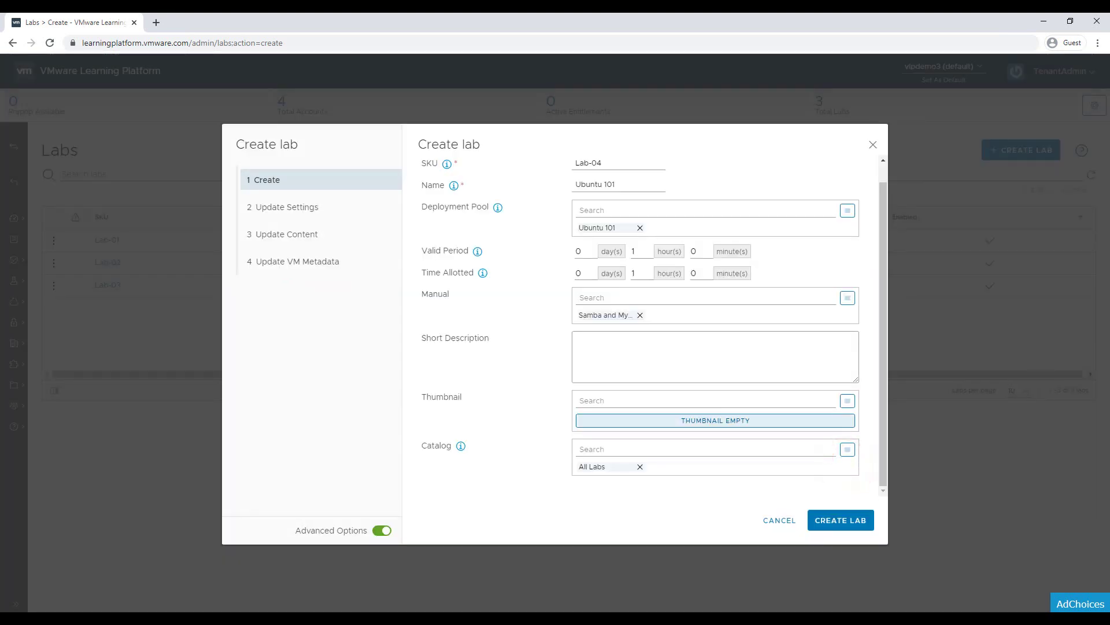
# Enter the short description "This is just a demo" and create the lab
pyautogui.click(666, 348)
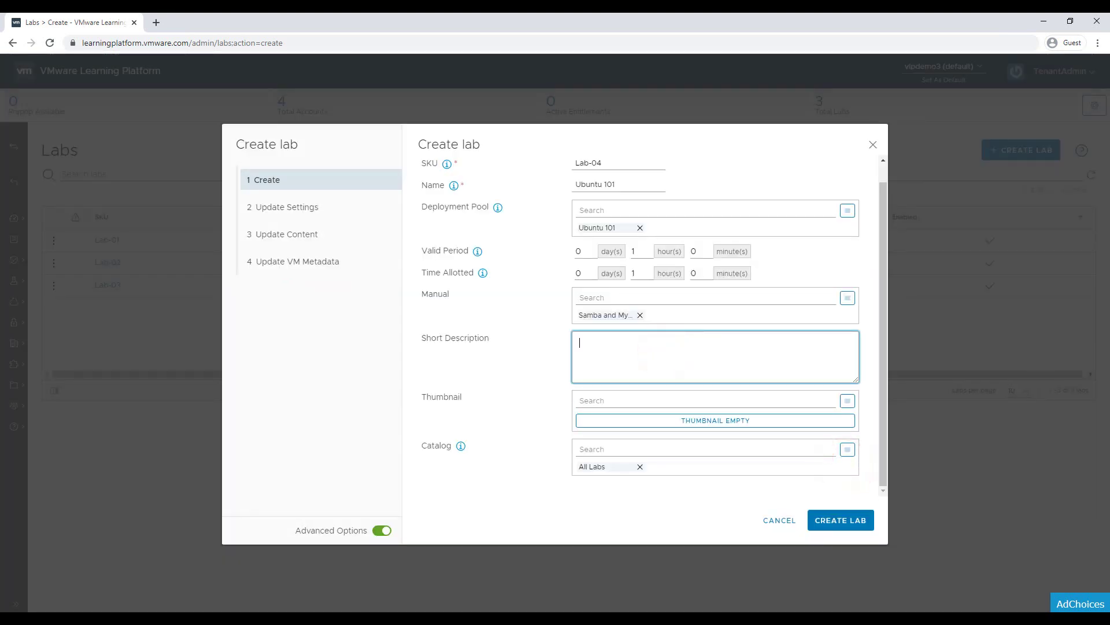
pyautogui.write('This is just a demo')
pyautogui.click(831, 518)
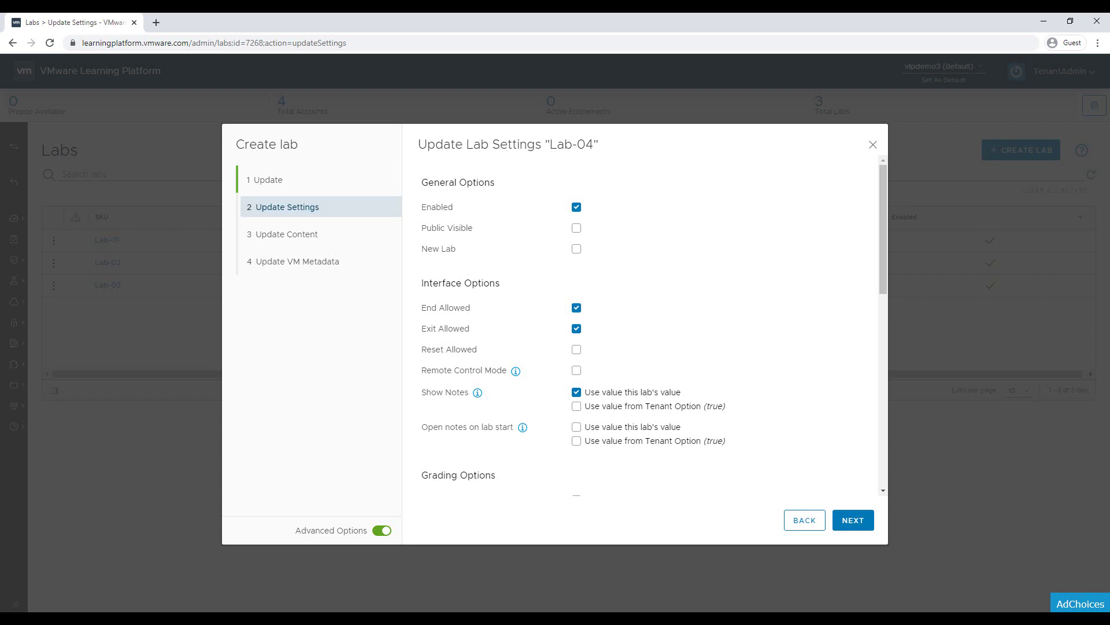
# Keep Lab-04 enabled and turn on Public Visible and New Lab in its general options
pyautogui.click(340, 206)
pyautogui.click(439, 207)
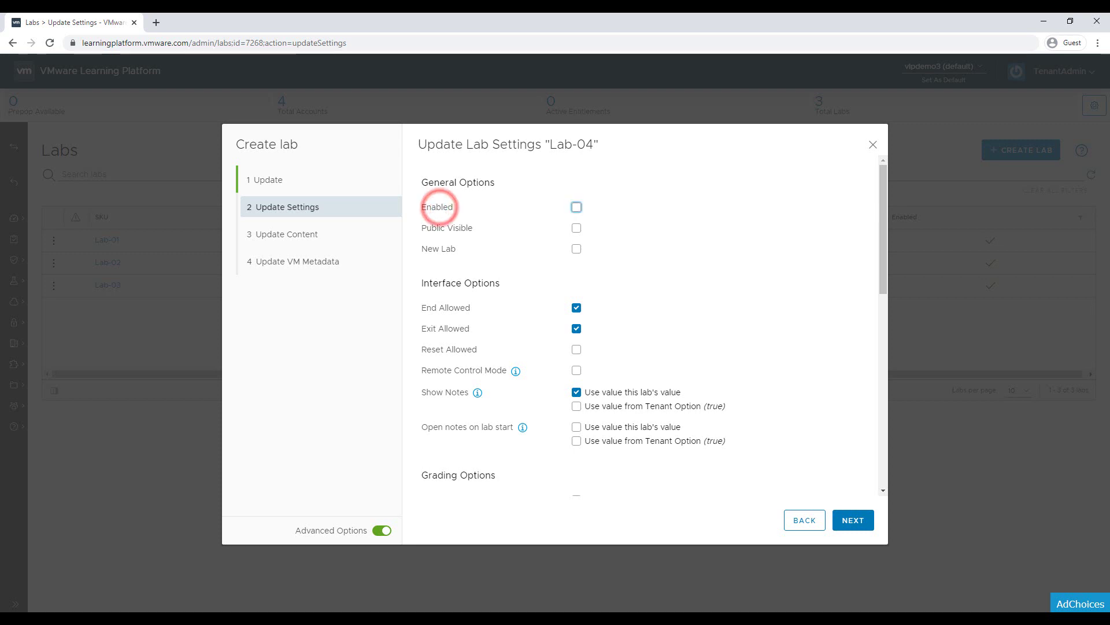
pyautogui.click(440, 207)
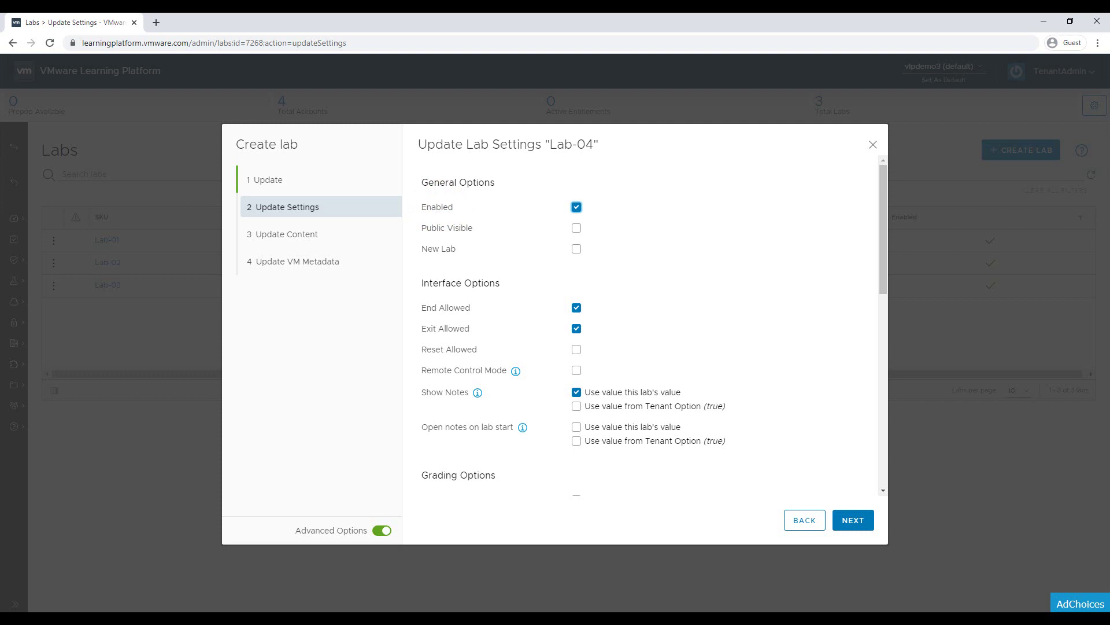
pyautogui.click(439, 227)
pyautogui.click(436, 251)
# Try toggling the End Allowed, Exit Allowed and Remote Control Mode interface options, restoring each one
pyautogui.click(433, 312)
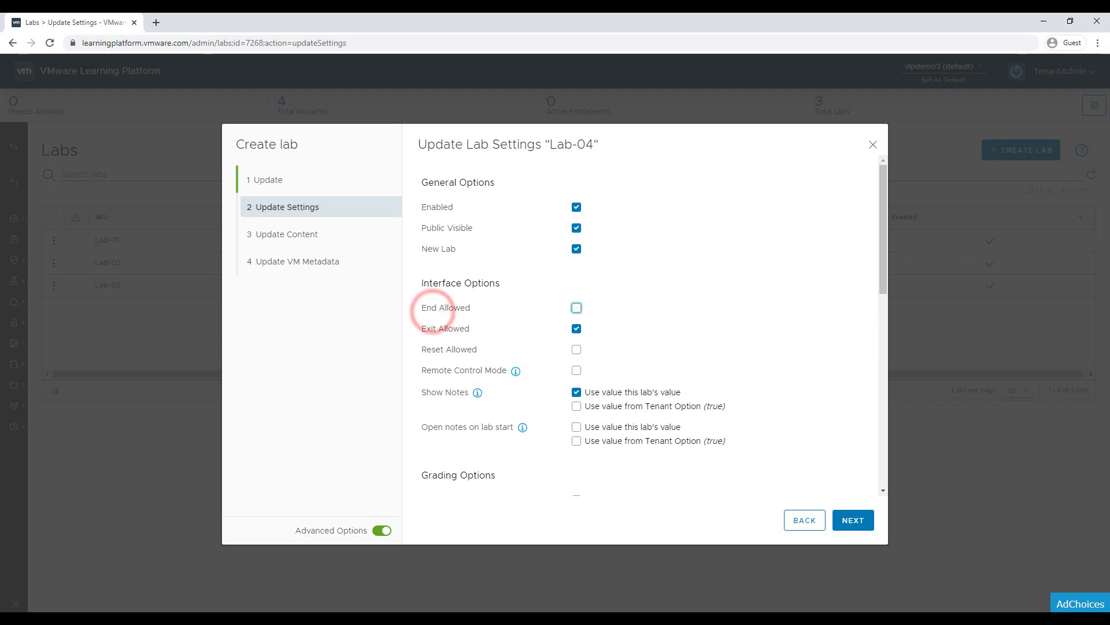
pyautogui.click(432, 311)
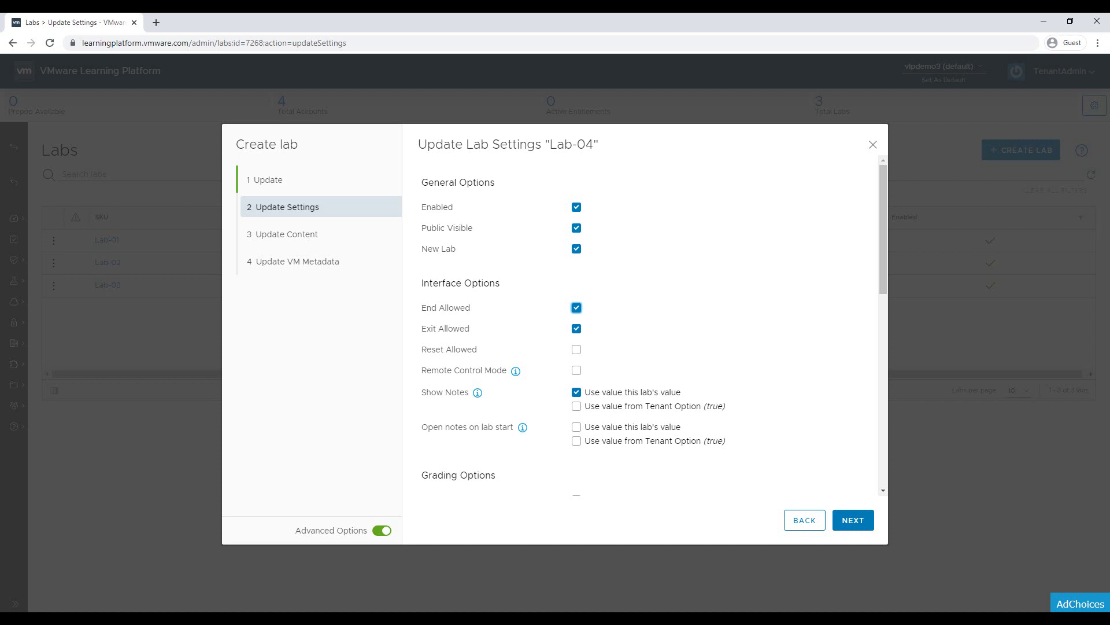
pyautogui.click(431, 328)
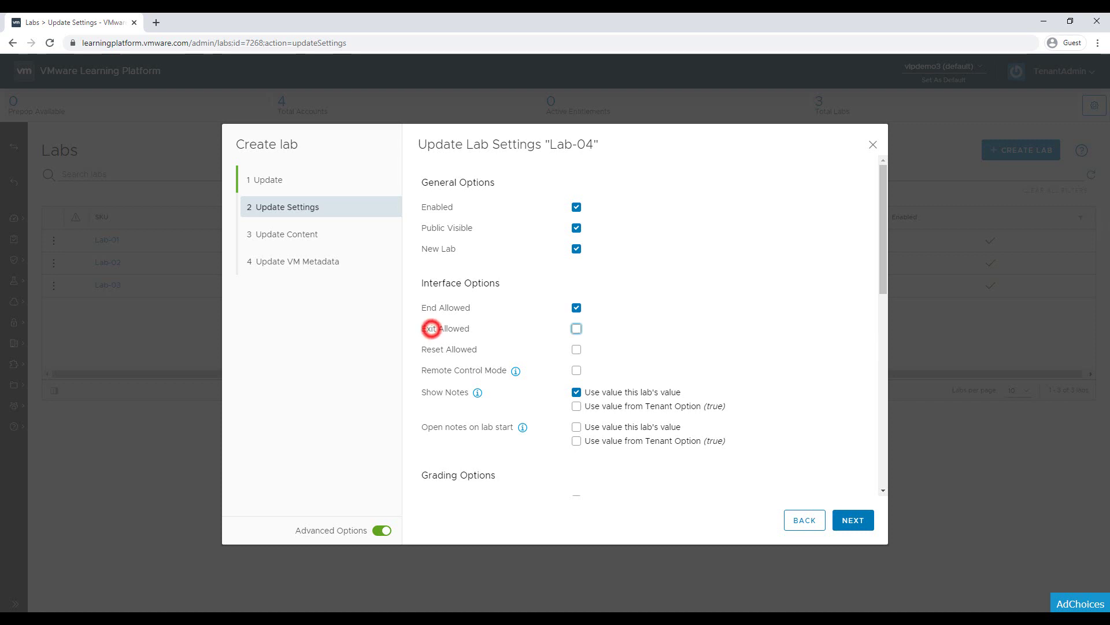
pyautogui.click(431, 329)
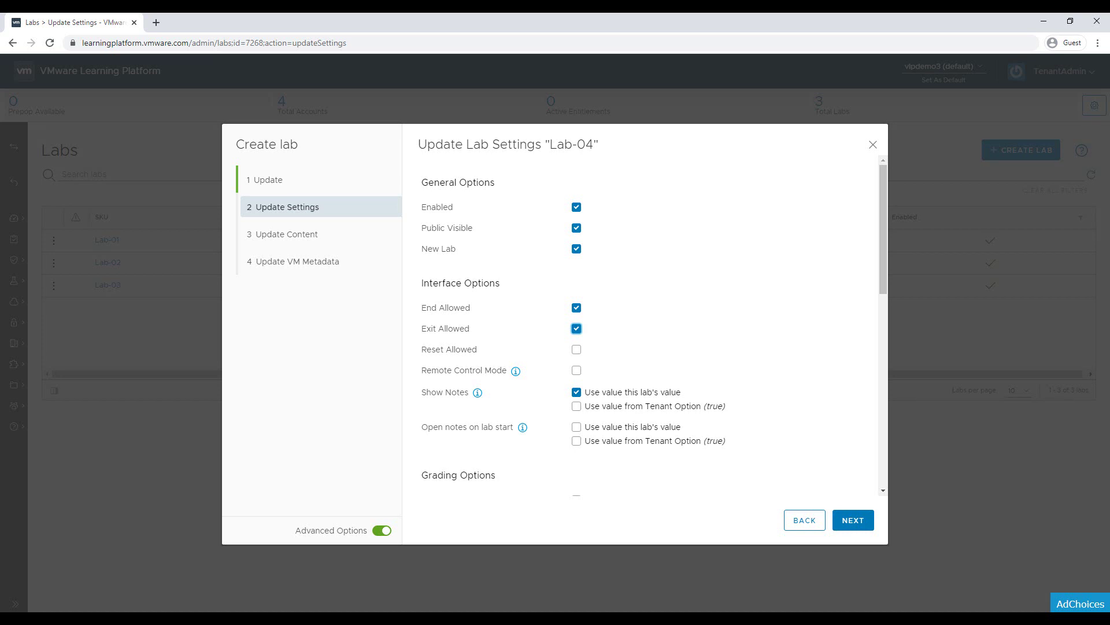
pyautogui.click(434, 349)
pyautogui.click(425, 369)
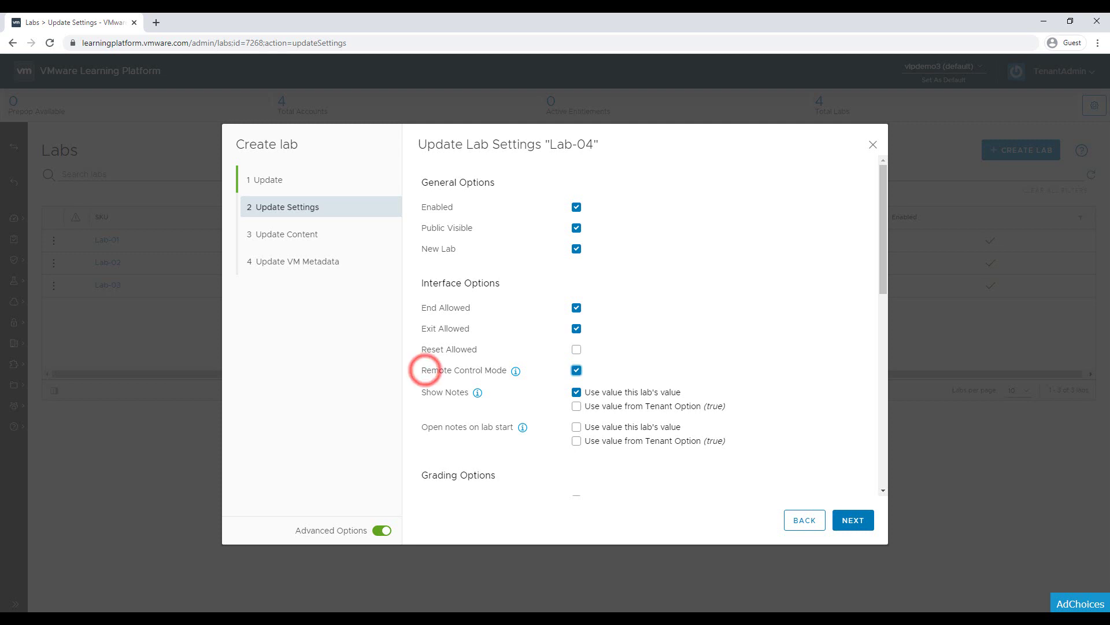
pyautogui.click(426, 369)
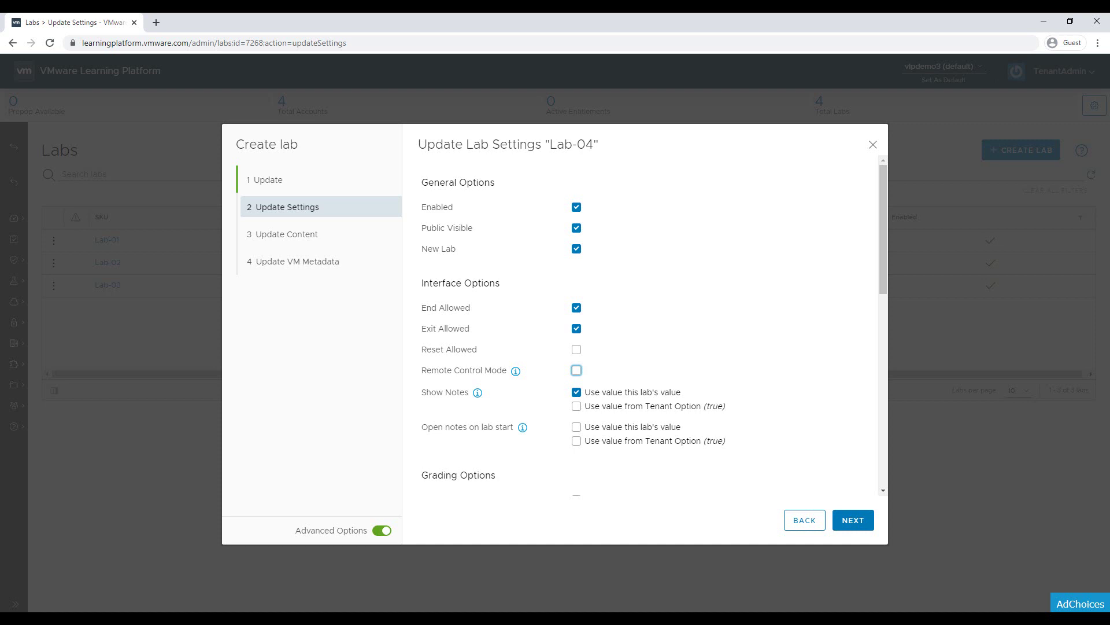
# Try out the Require Grading and Time Allotted Override options, clearing each one again
pyautogui.scroll(-2, 642, 324)
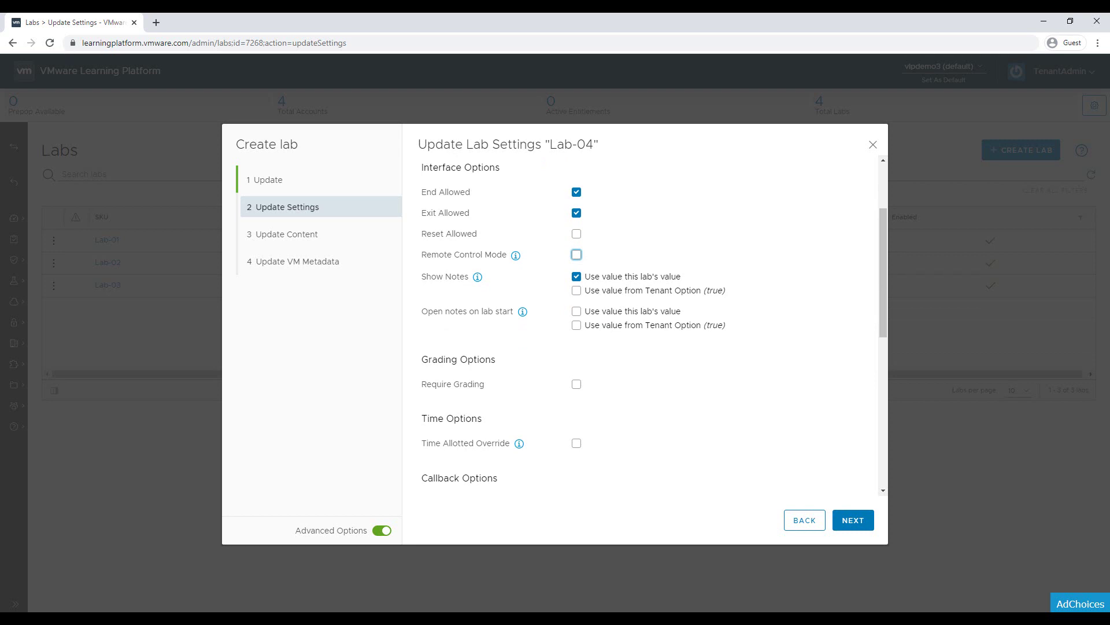
pyautogui.scroll(-2, 642, 324)
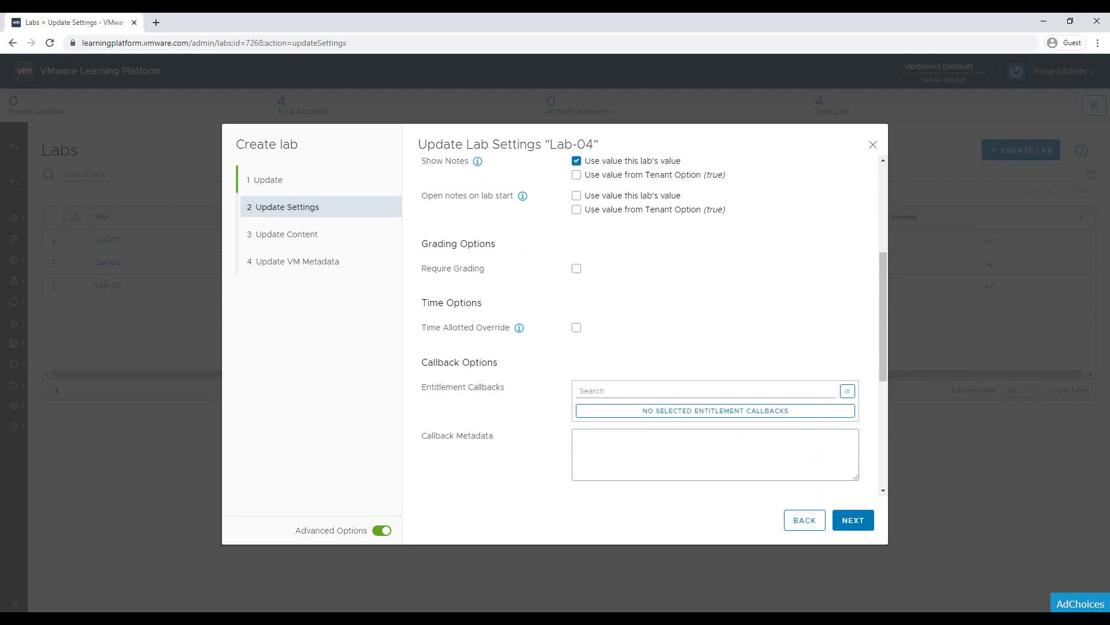
pyautogui.click(443, 269)
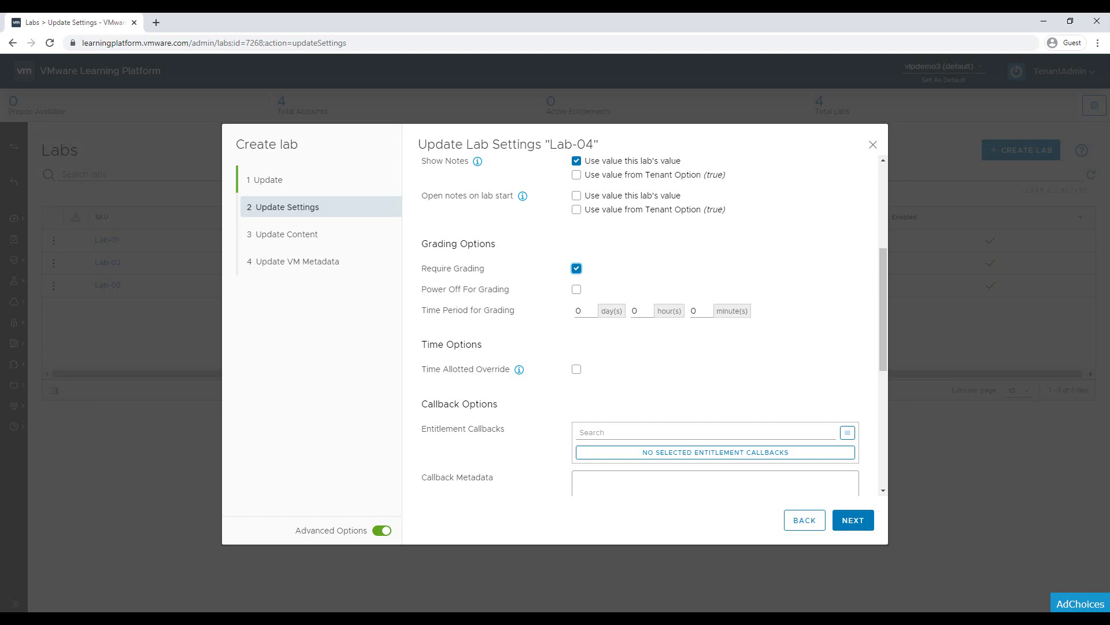
pyautogui.click(576, 269)
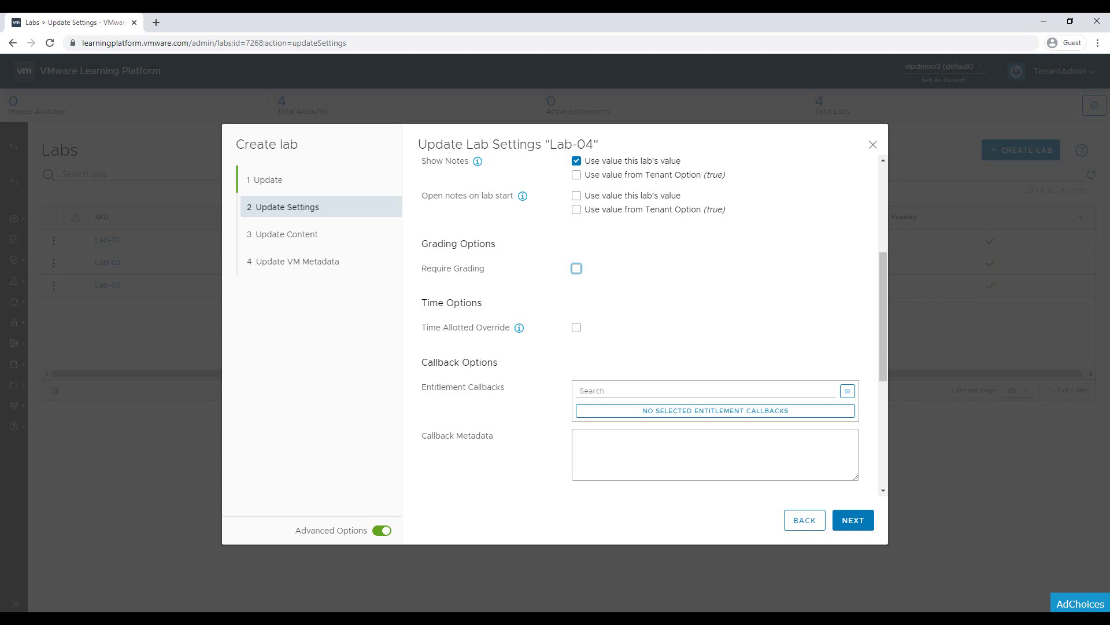
pyautogui.scroll(-1, 642, 324)
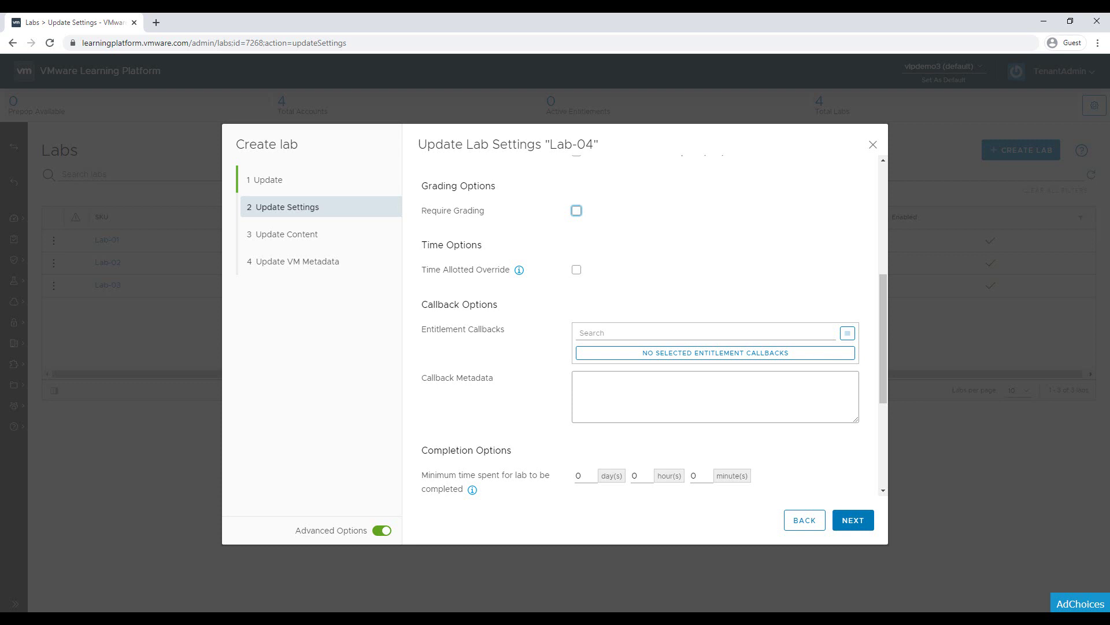
pyautogui.click(434, 270)
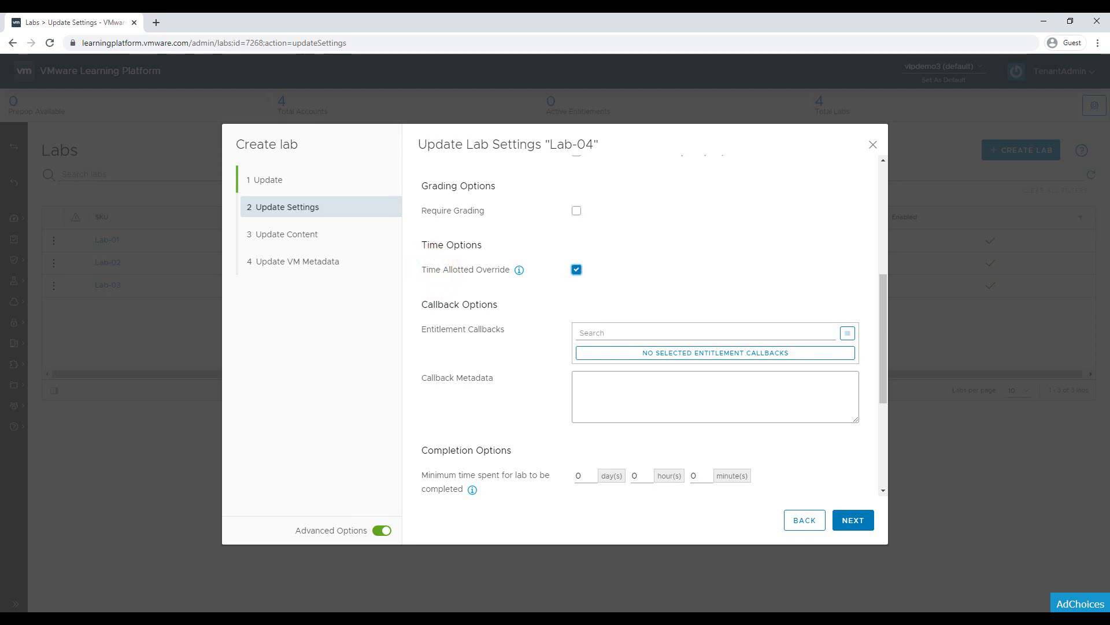
pyautogui.click(434, 271)
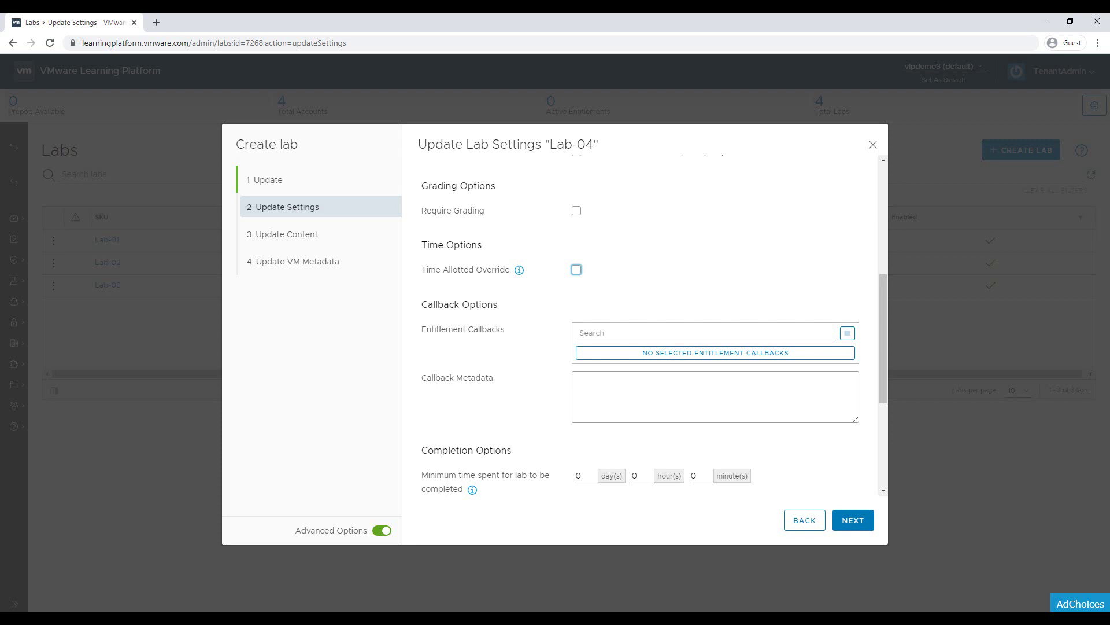
# Try 10% as the percentage of visited steps needed for lab completion, and reset it to 0
pyautogui.scroll(-1, 654, 327)
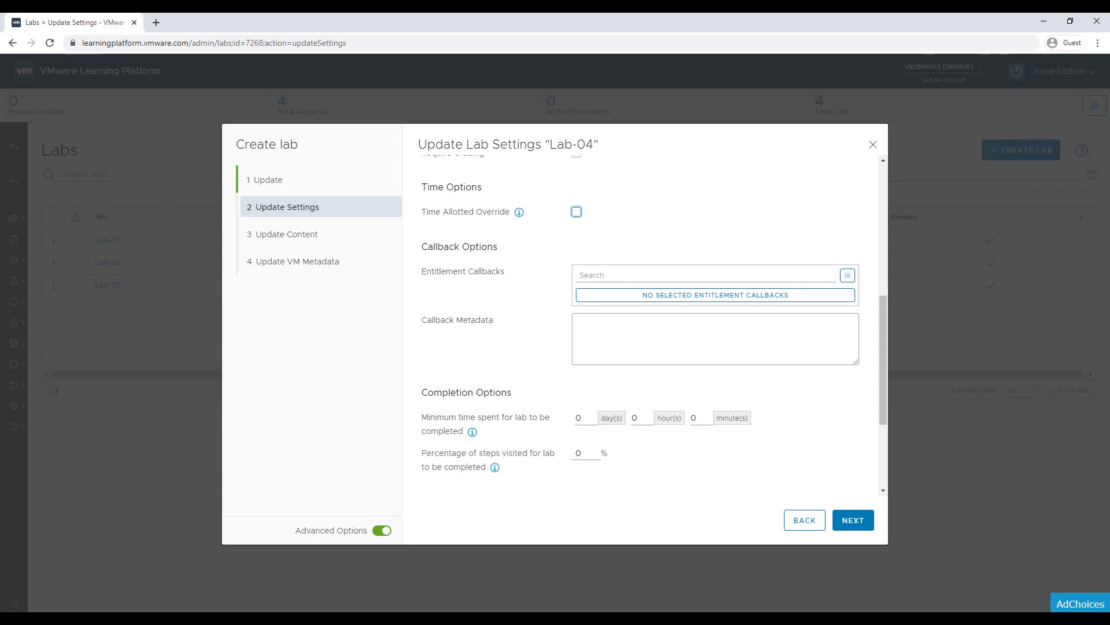
pyautogui.click(445, 246)
pyautogui.scroll(-1, 446, 246)
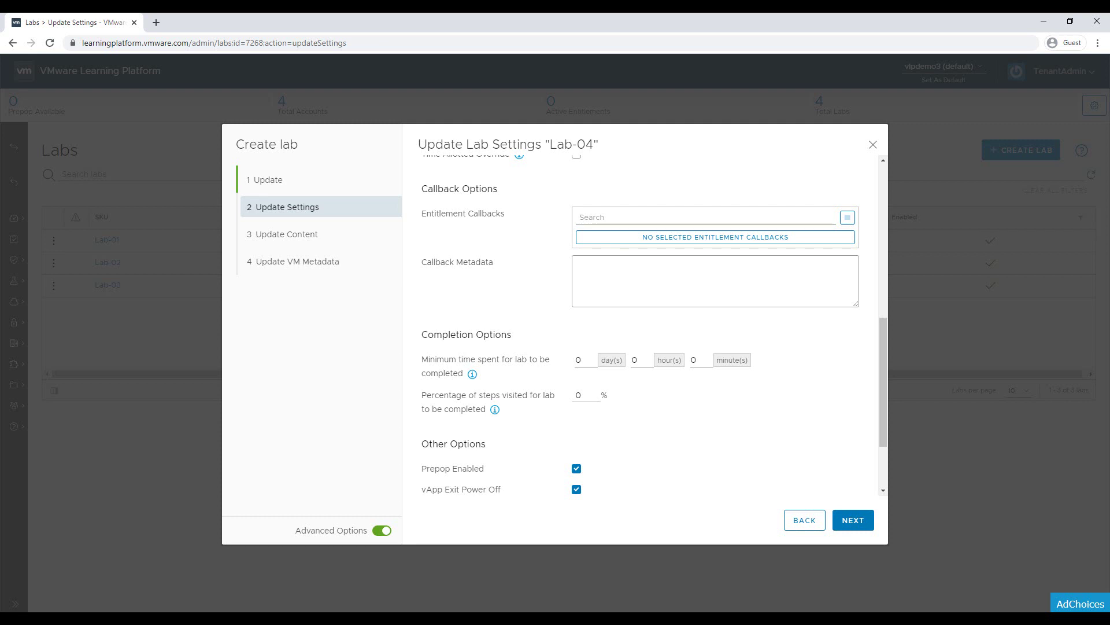
pyautogui.scroll(-1, 641, 324)
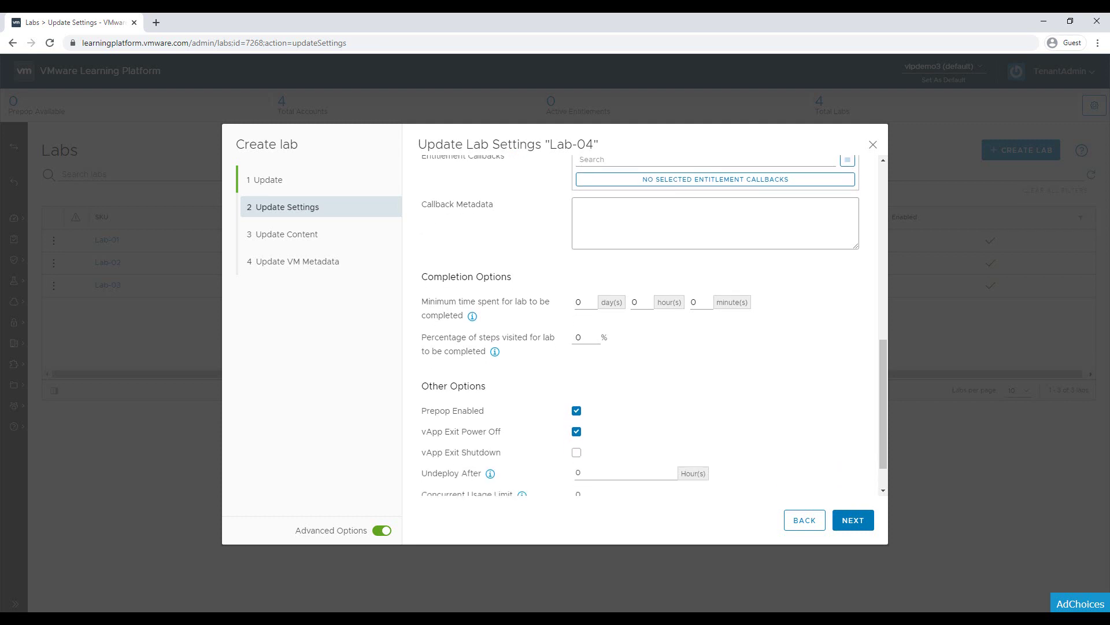
pyautogui.click(447, 281)
pyautogui.scroll(-1, 642, 324)
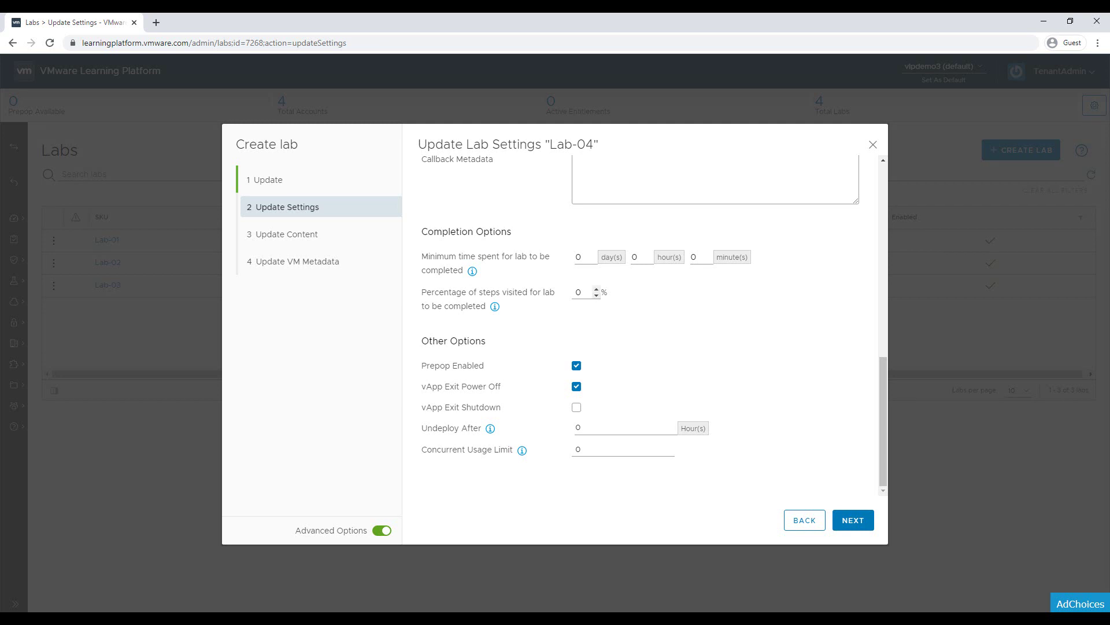
pyautogui.doubleClick(585, 293)
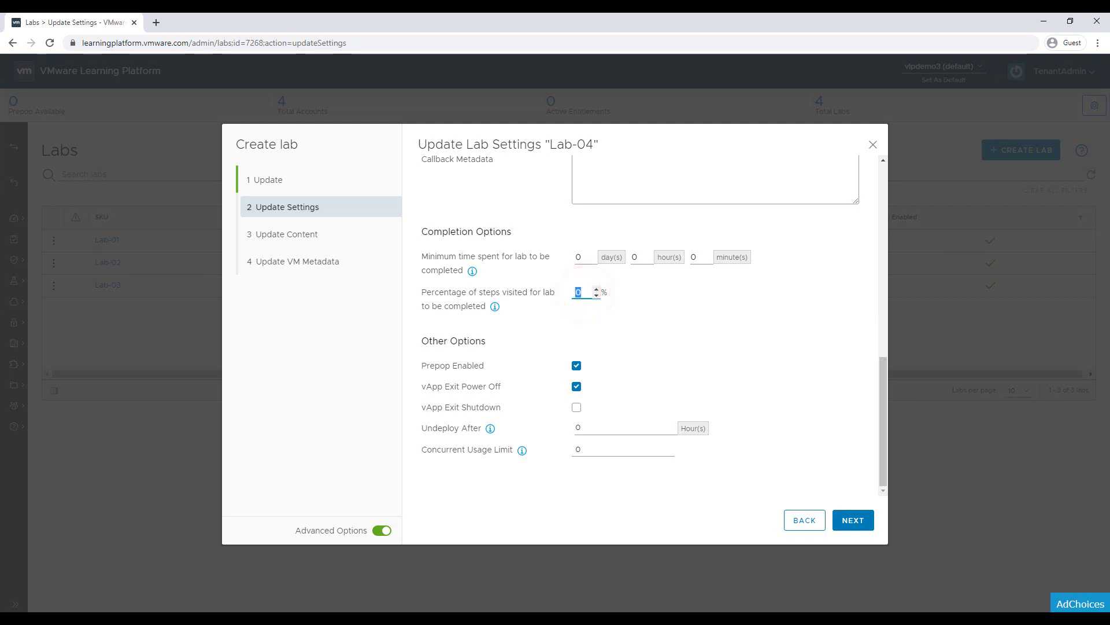
pyautogui.write('10')
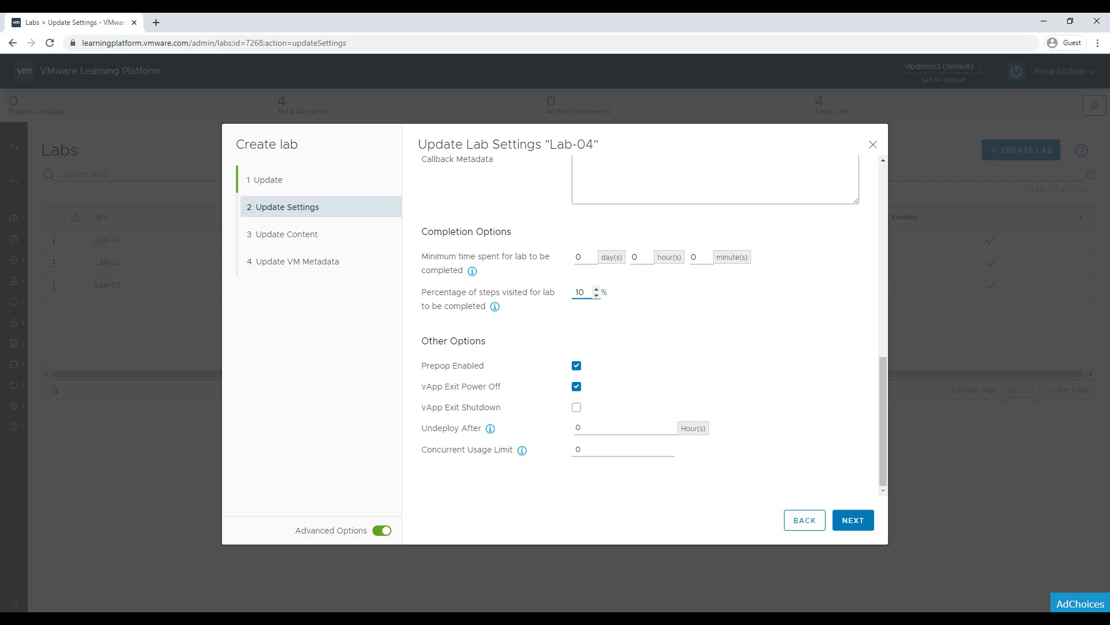
pyautogui.press('BackSpace')
pyautogui.write('0')
# Toggle Prepop Enabled off and back on, leave Undeploy After at 0 hours, and continue to the lab content
pyautogui.click(465, 365)
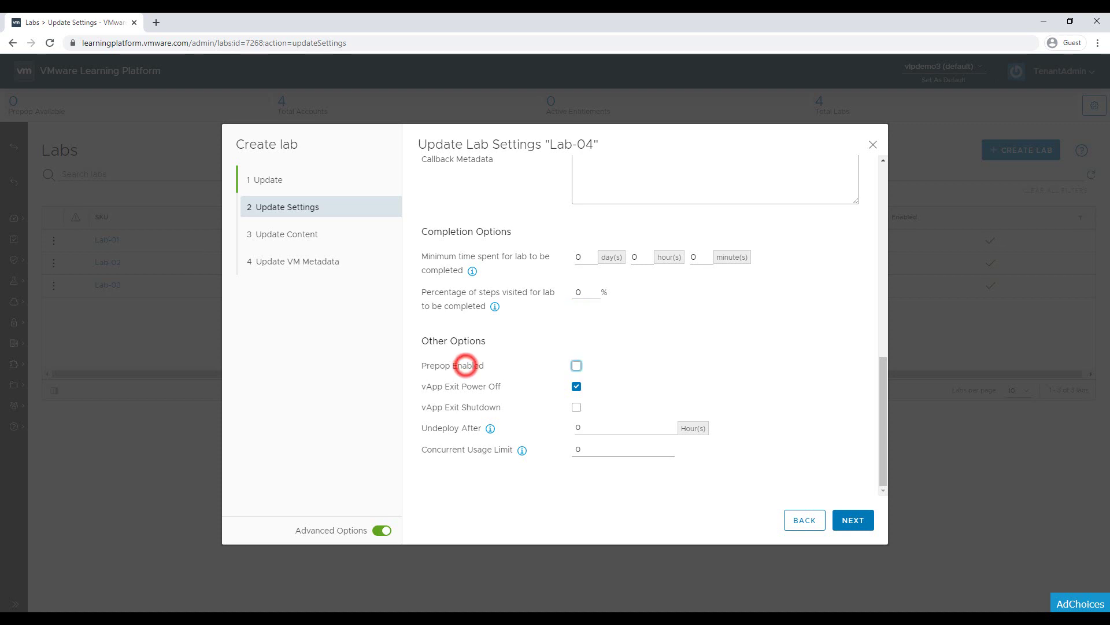
pyautogui.click(466, 365)
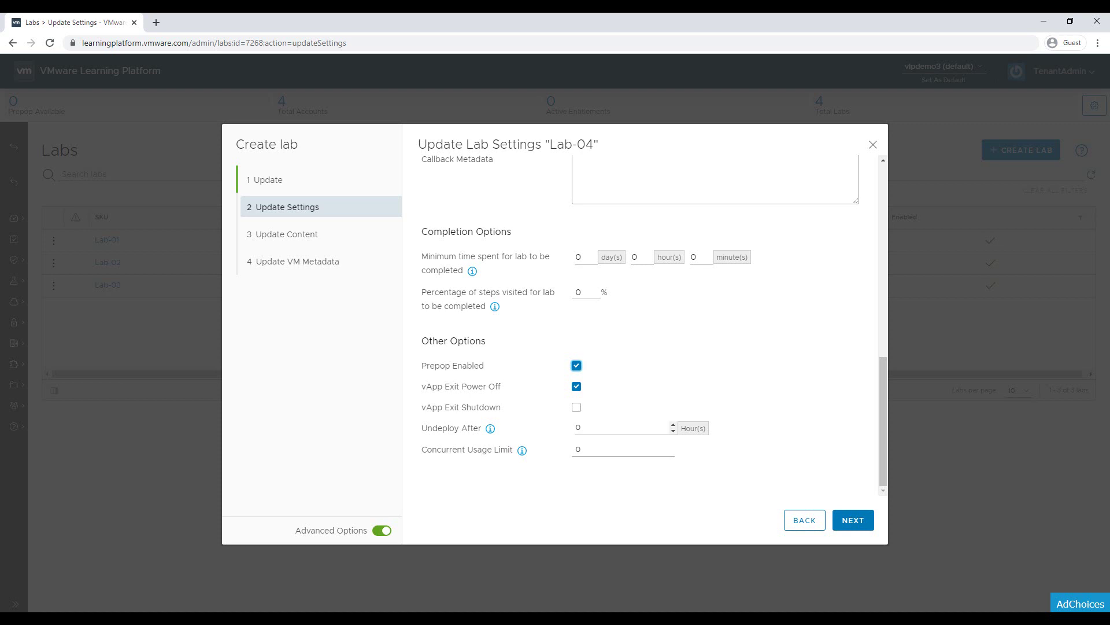
pyautogui.click(433, 429)
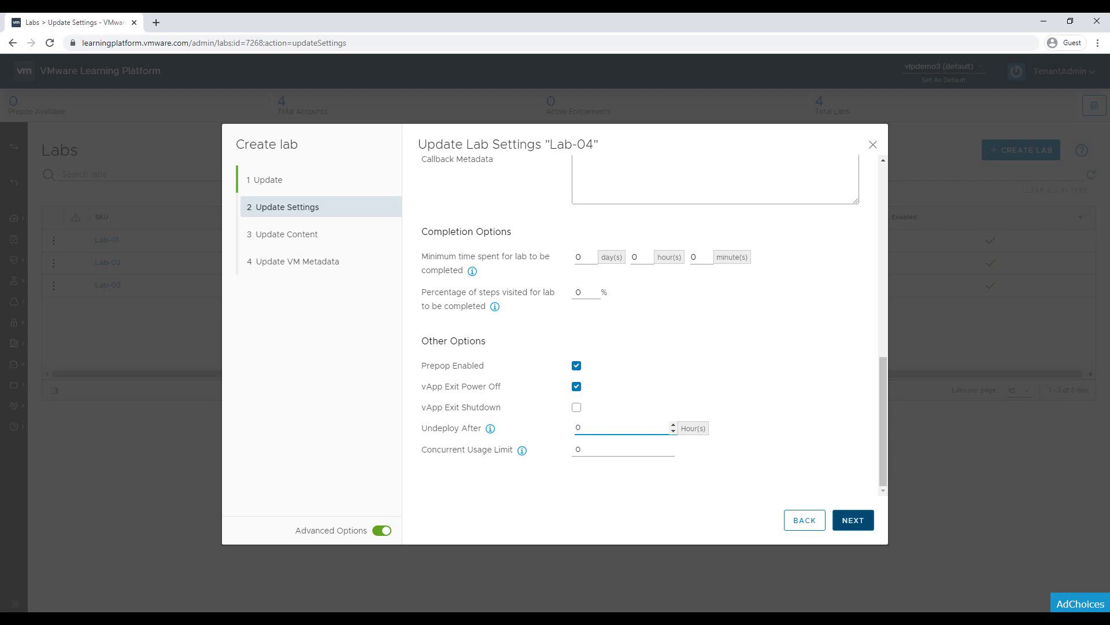
pyautogui.click(854, 520)
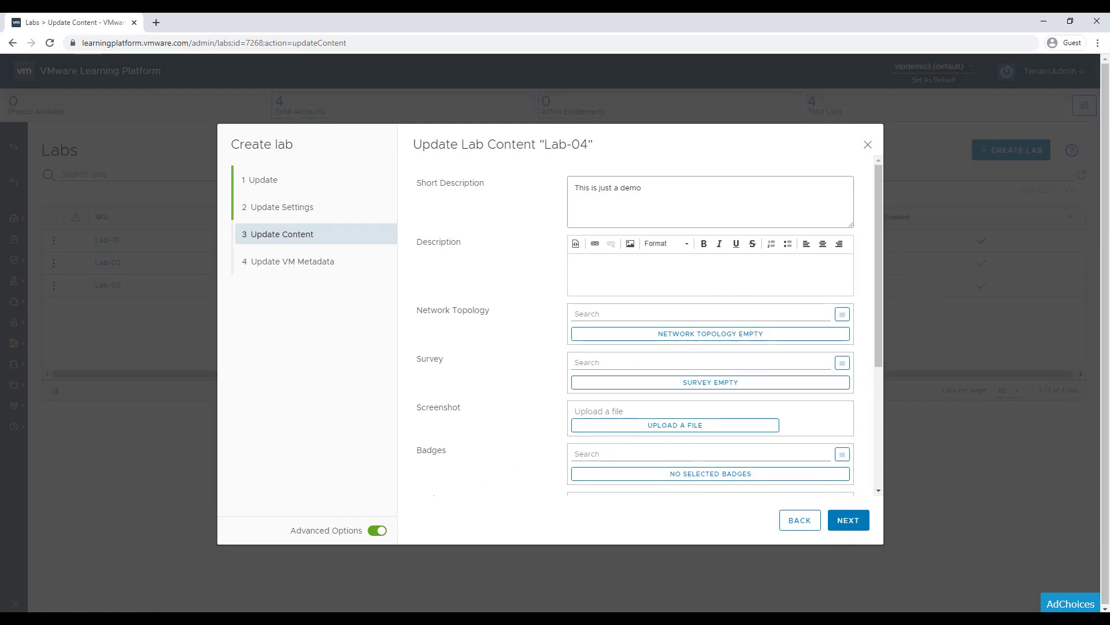
# Review the lab content fields from Short Description to Related Labs without editing them, and continue to the VM metadata
pyautogui.click(475, 180)
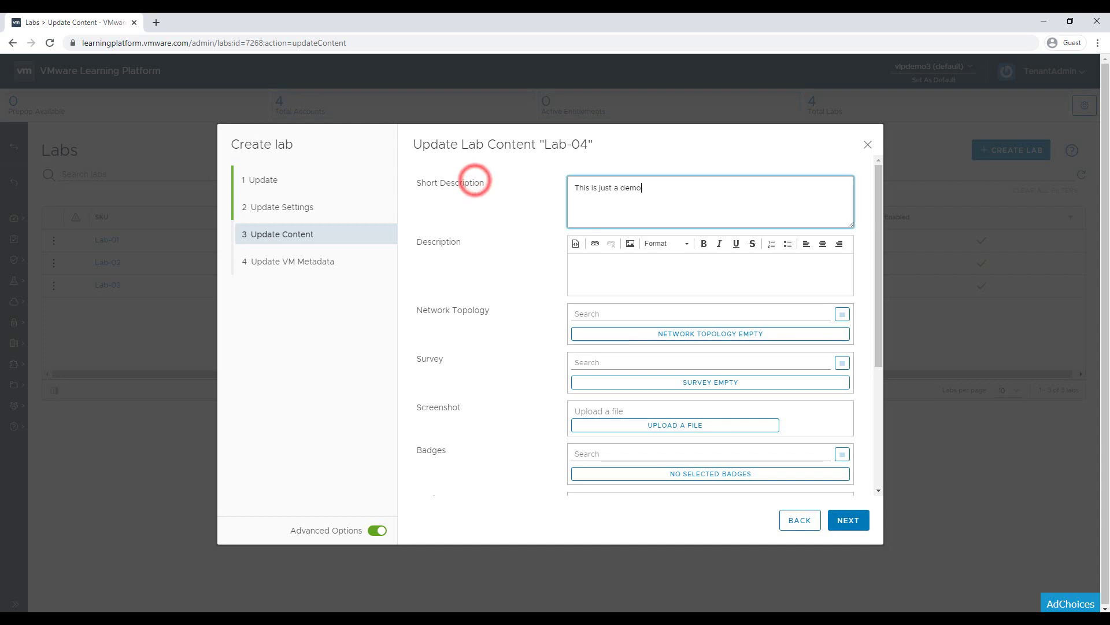
pyautogui.click(456, 242)
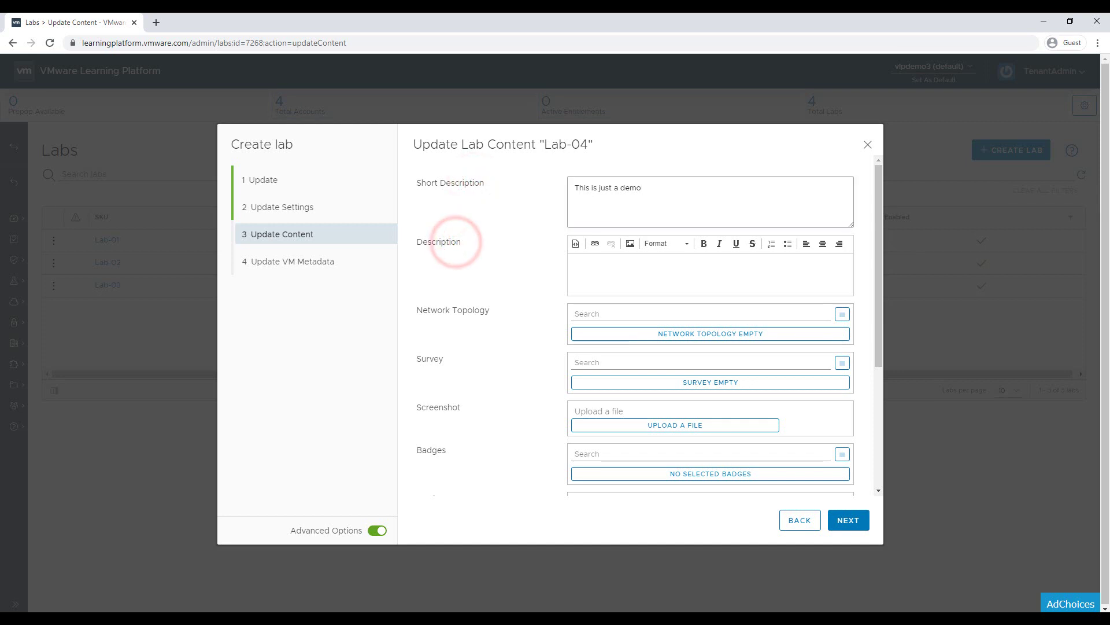
pyautogui.scroll(-2, 649, 325)
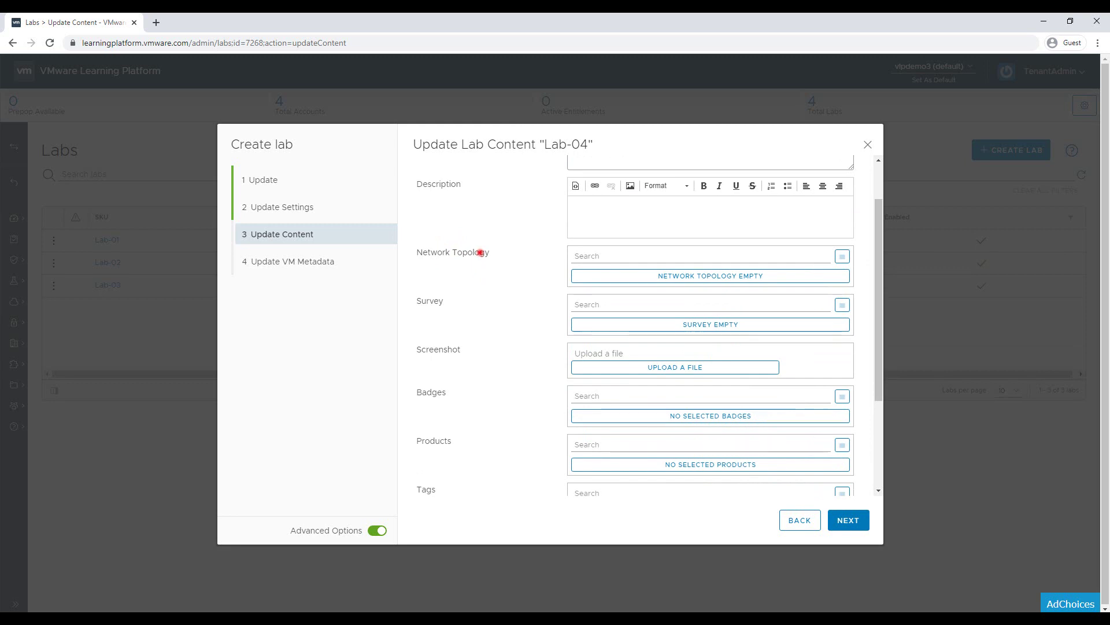
pyautogui.click(480, 252)
pyautogui.scroll(-1, 636, 324)
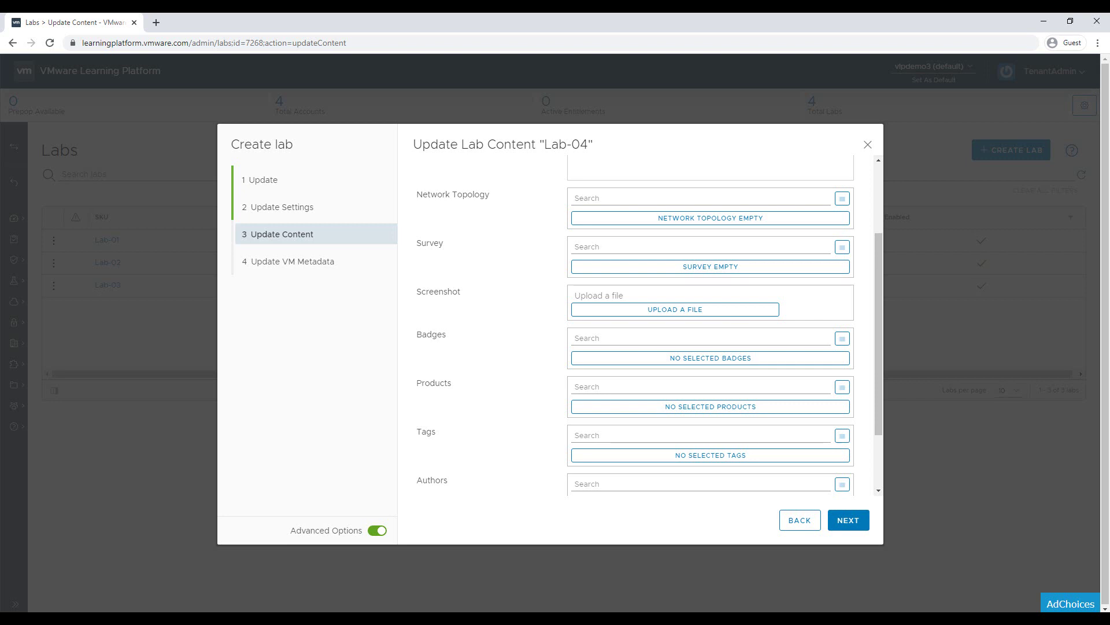
pyautogui.scroll(-3, 647, 324)
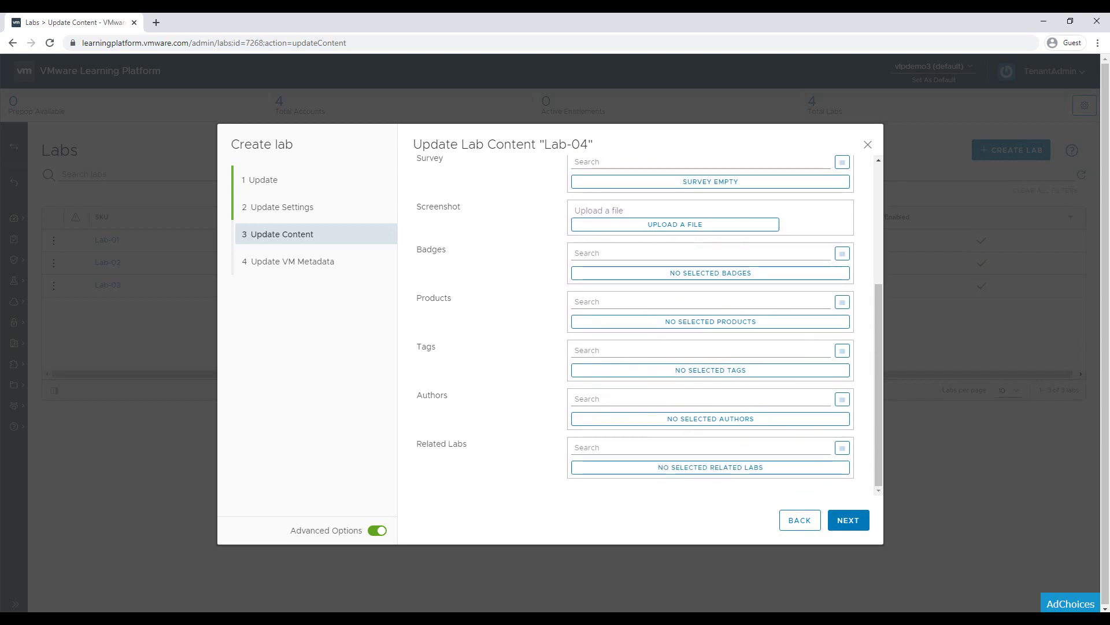
pyautogui.click(443, 299)
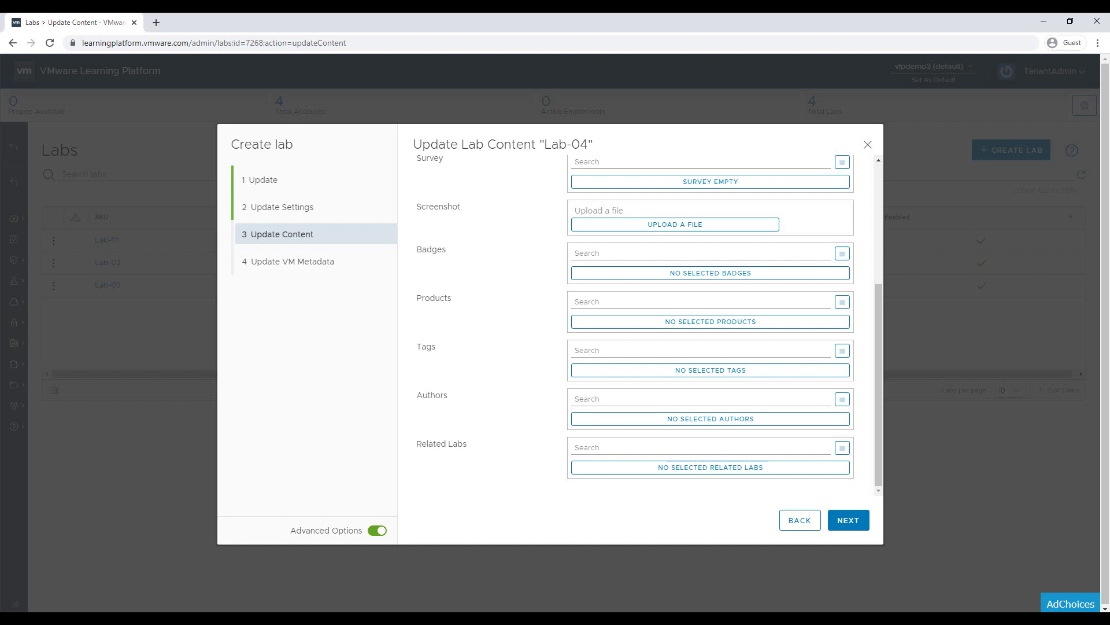
pyautogui.click(431, 345)
pyautogui.click(440, 394)
pyautogui.click(461, 446)
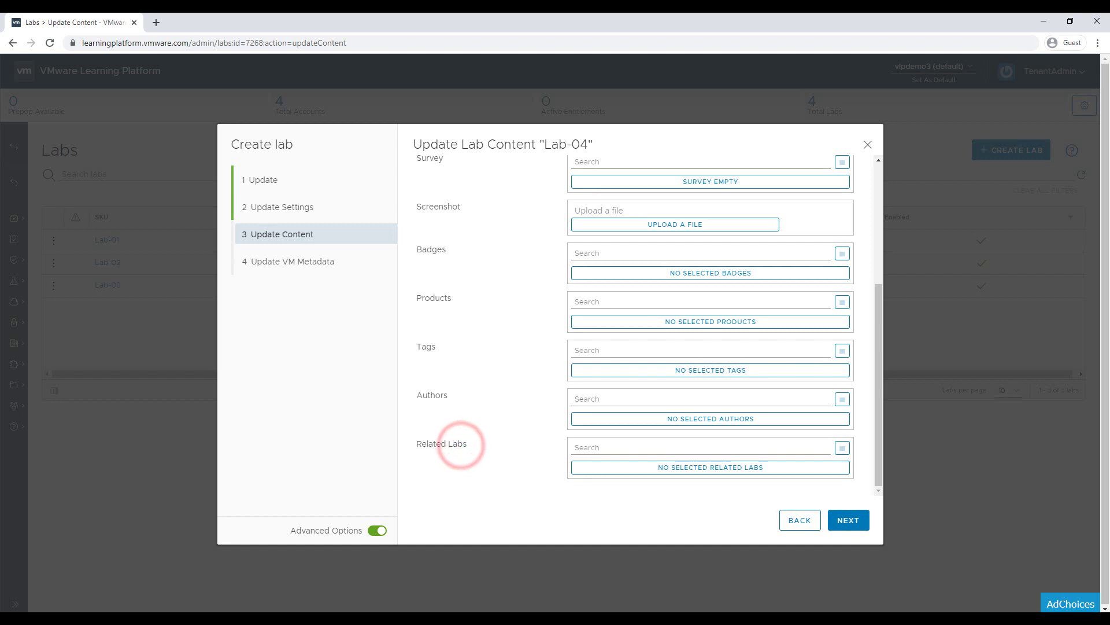
pyautogui.click(850, 520)
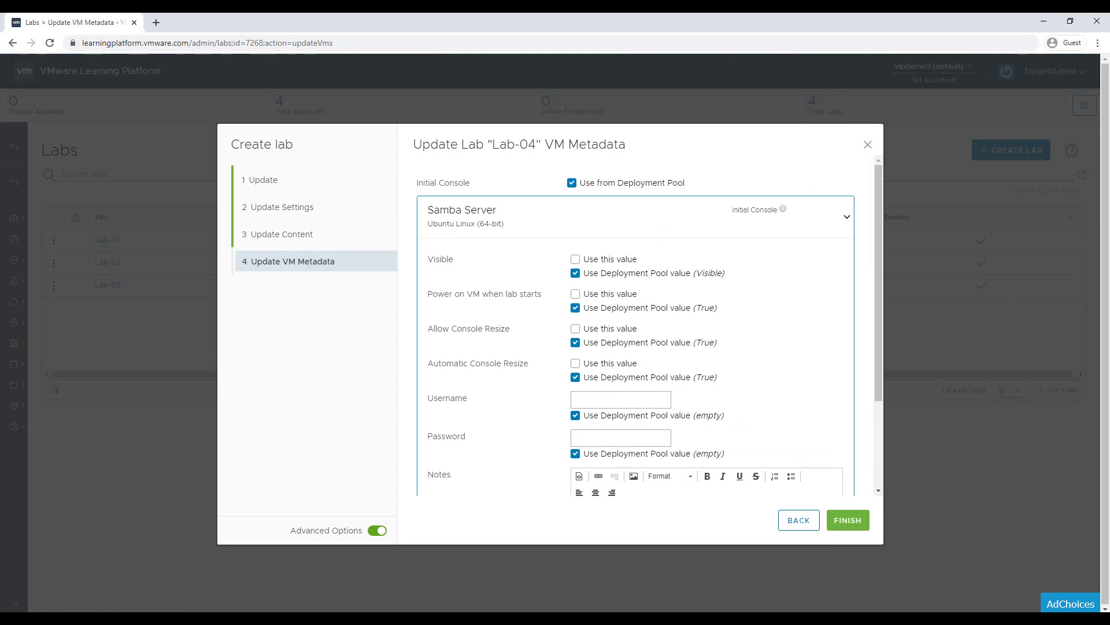
# Keep the initial console and all Samba Server metadata on their Deployment Pool values and finish the lab creation
pyautogui.click(845, 216)
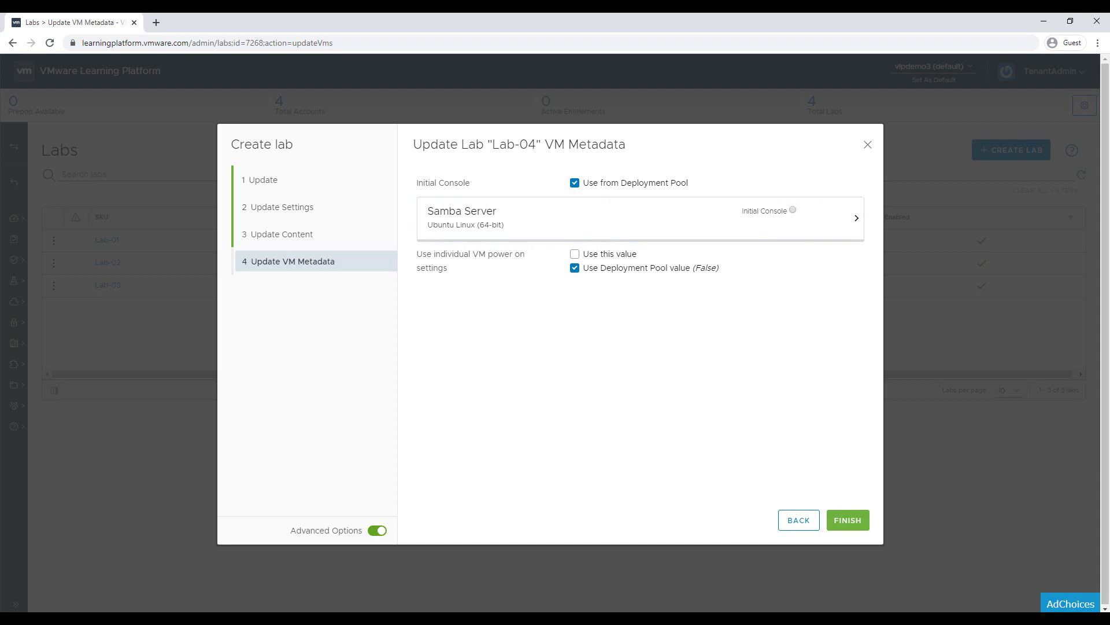
pyautogui.click(451, 185)
pyautogui.click(575, 183)
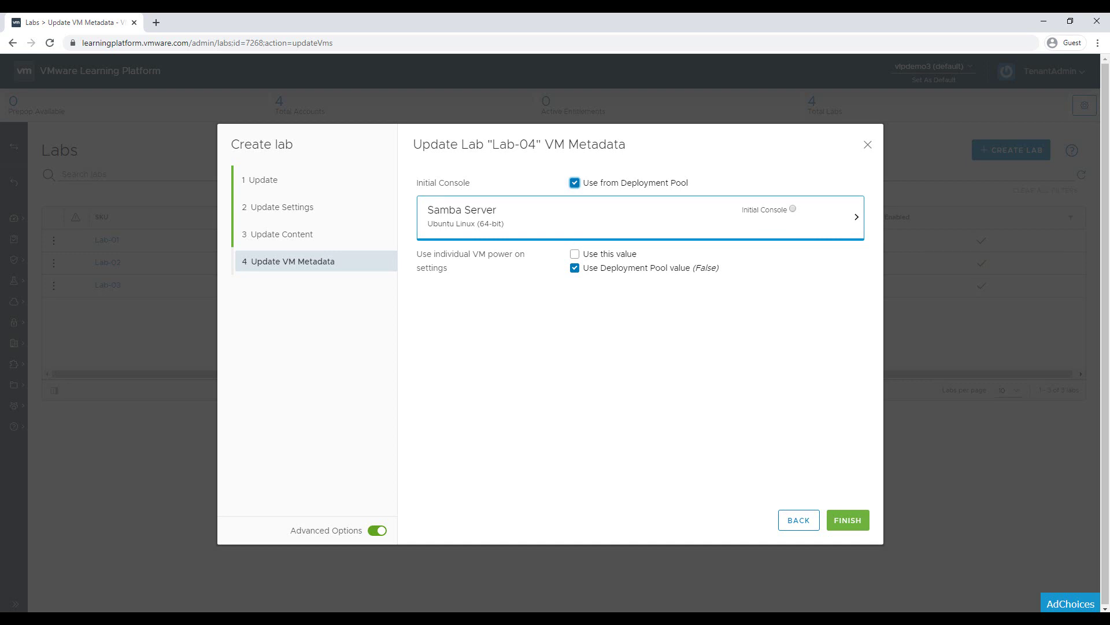
pyautogui.click(855, 217)
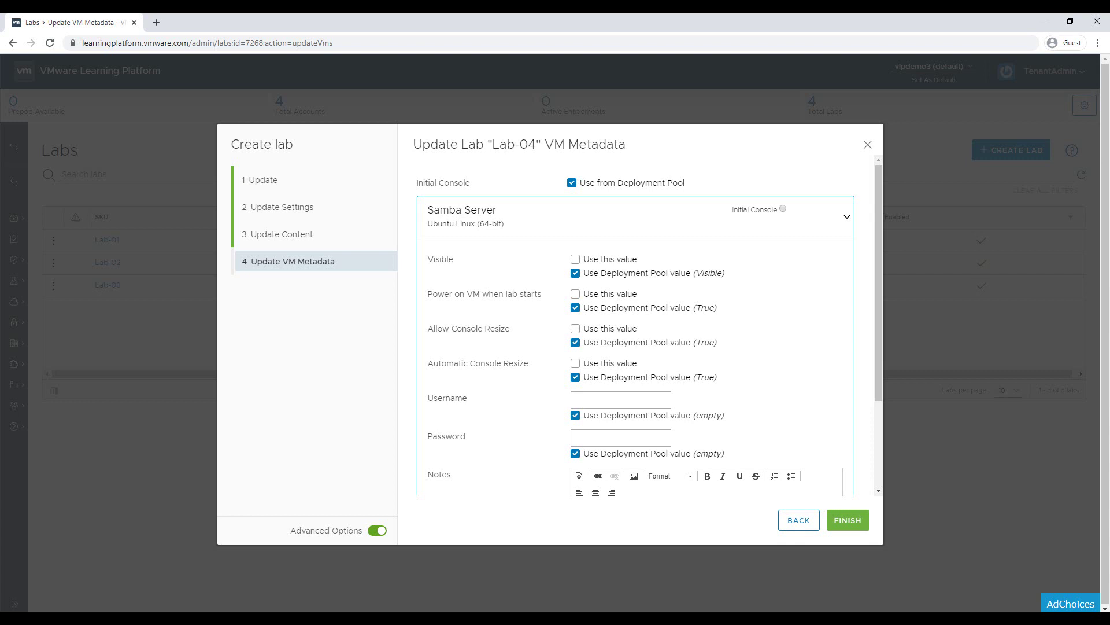
pyautogui.scroll(-1, 648, 324)
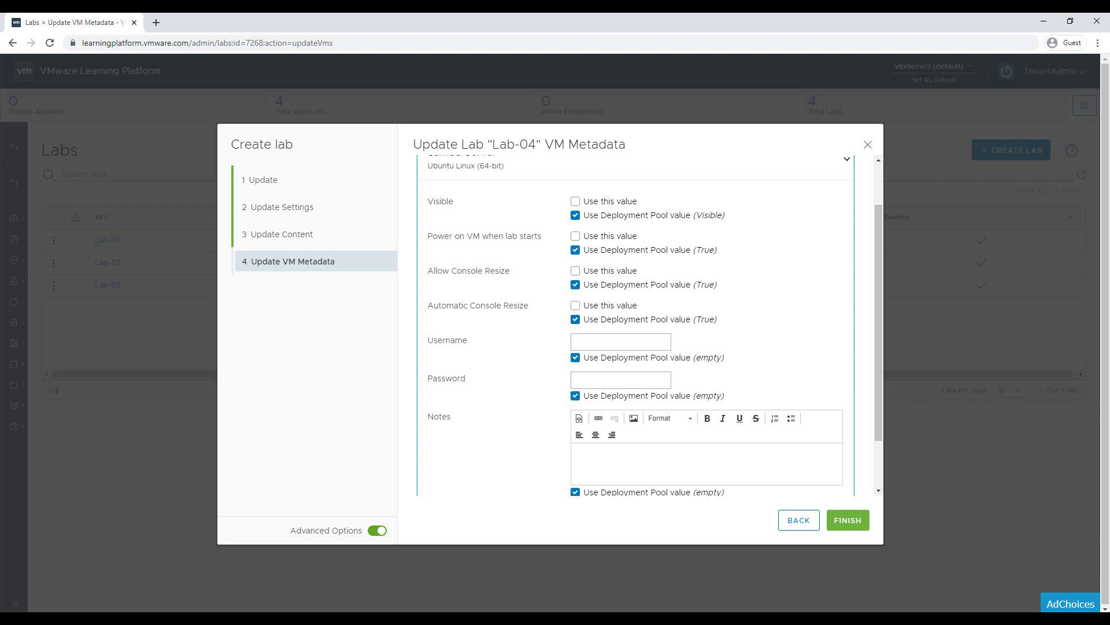
pyautogui.scroll(-1, 648, 324)
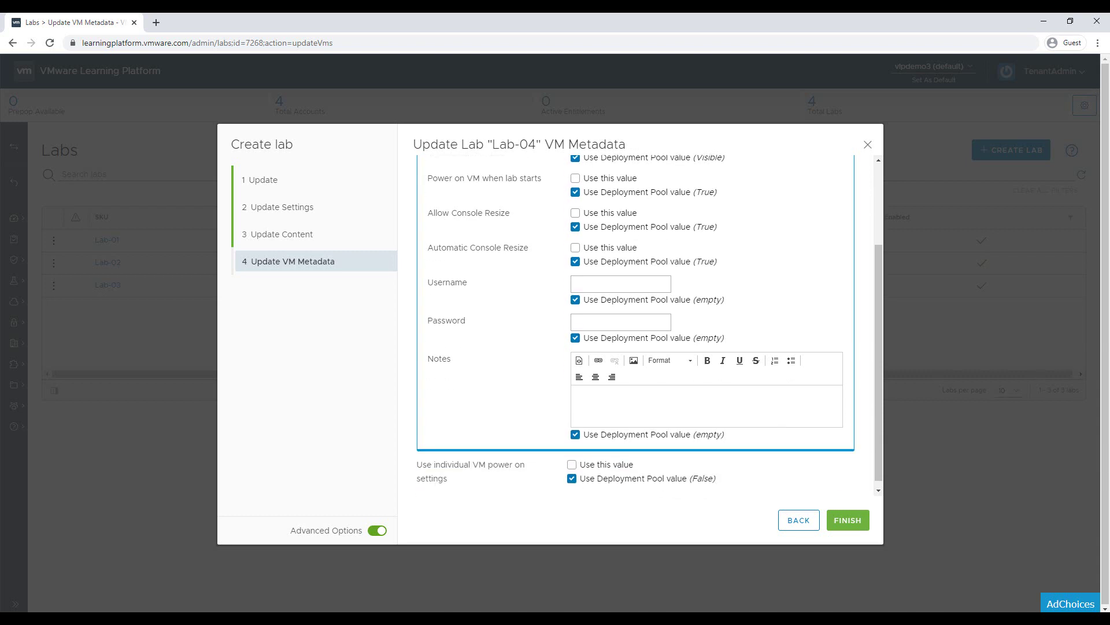
pyautogui.click(595, 282)
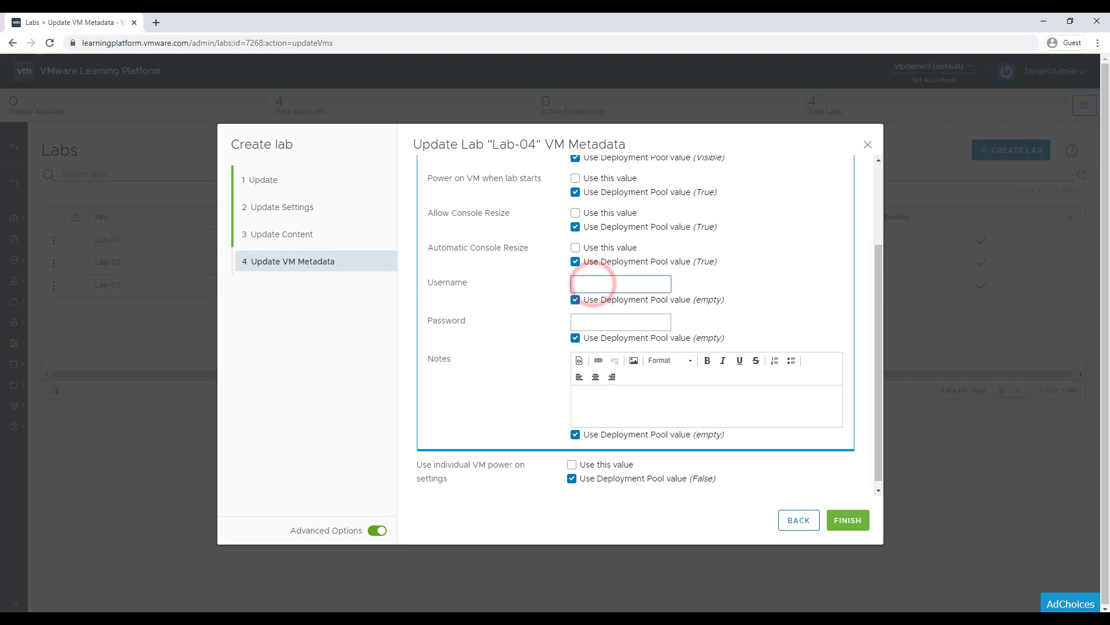
pyautogui.click(589, 322)
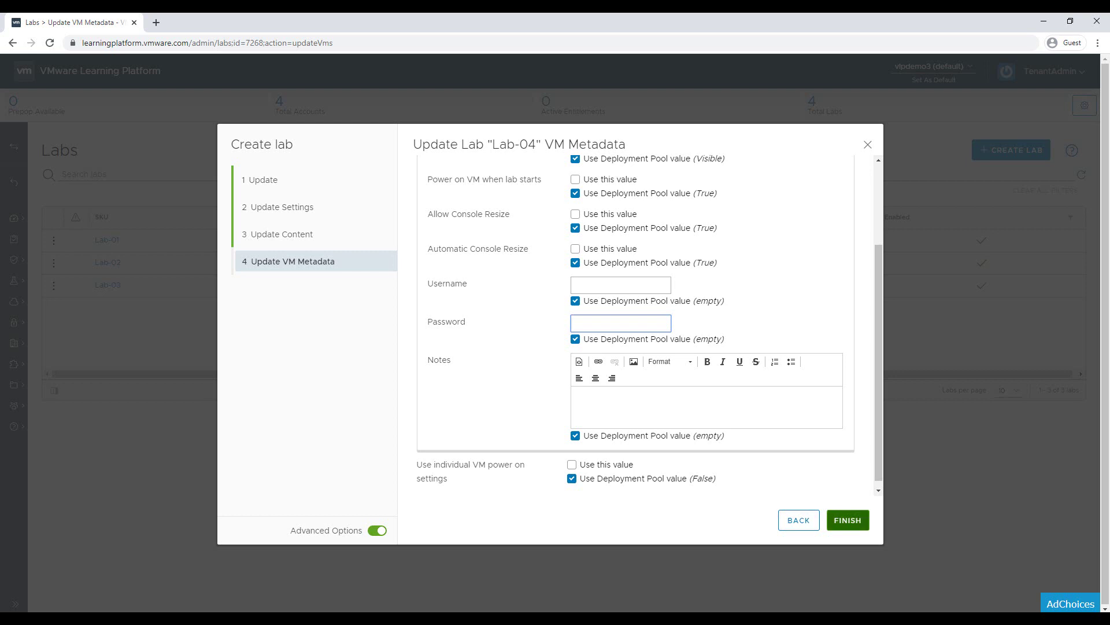
pyautogui.click(846, 520)
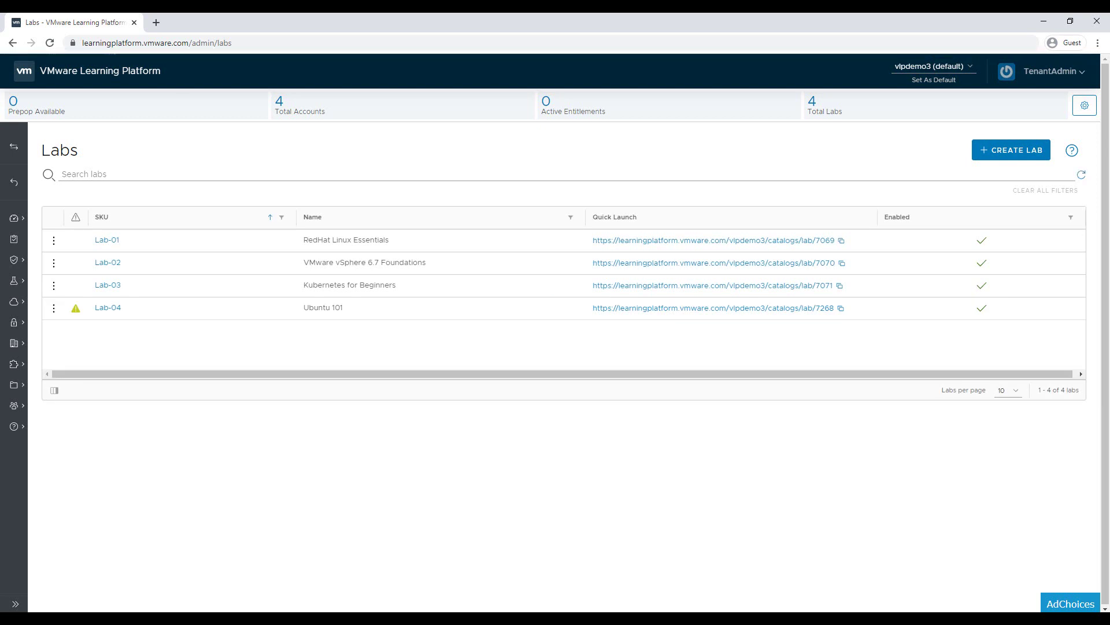
# Resolve Lab-04's warning by making Samba Server the initial console, and save the lab update
pyautogui.click(76, 308)
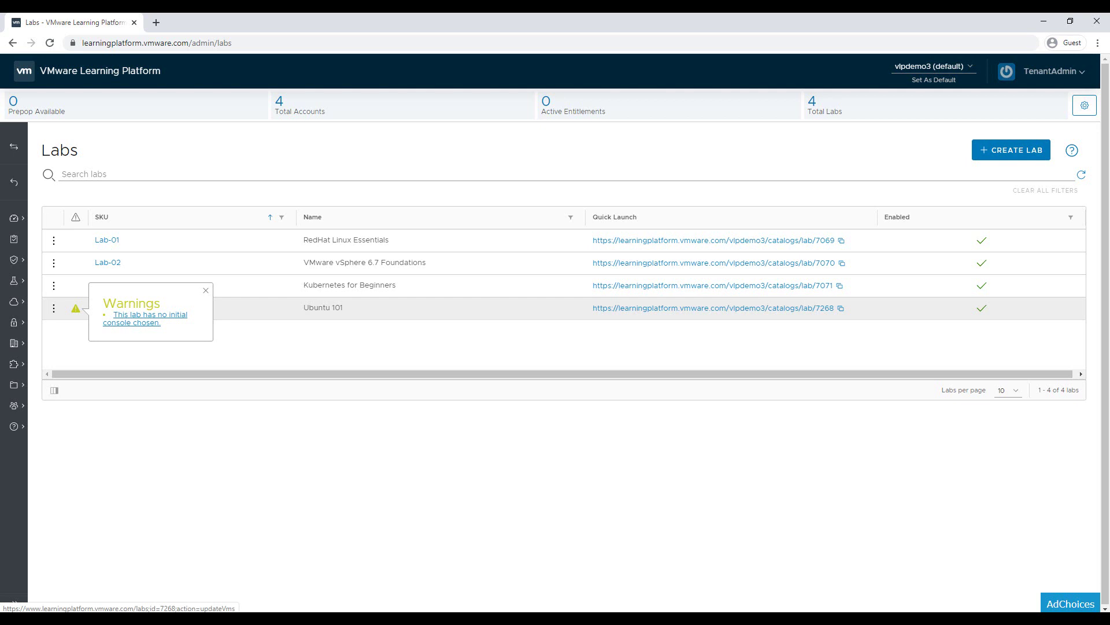
pyautogui.click(139, 323)
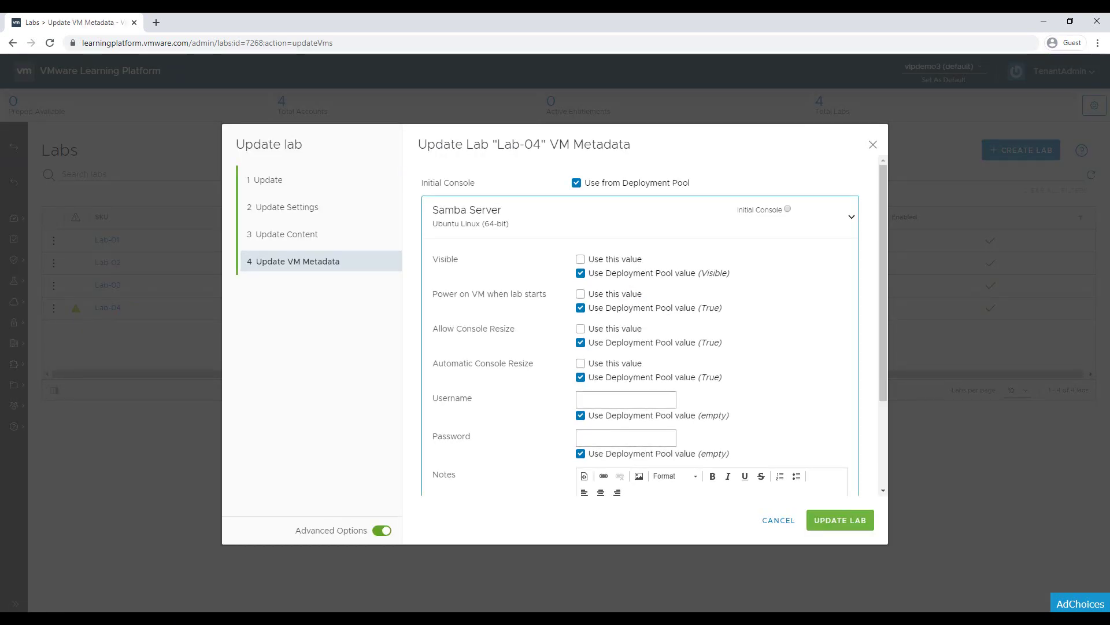
pyautogui.click(787, 209)
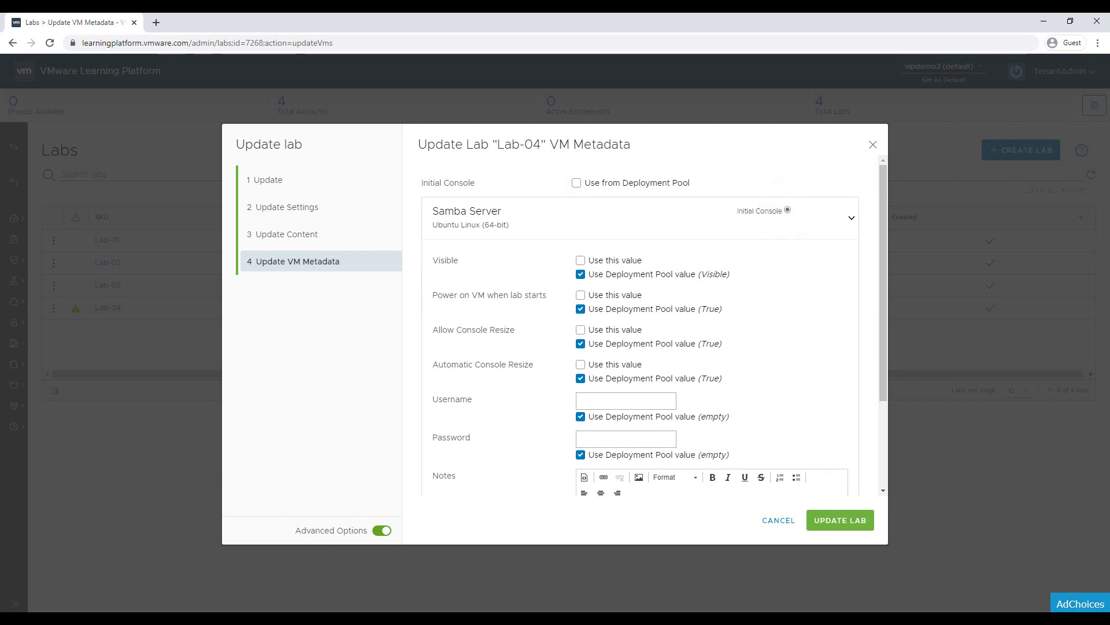
pyautogui.click(839, 520)
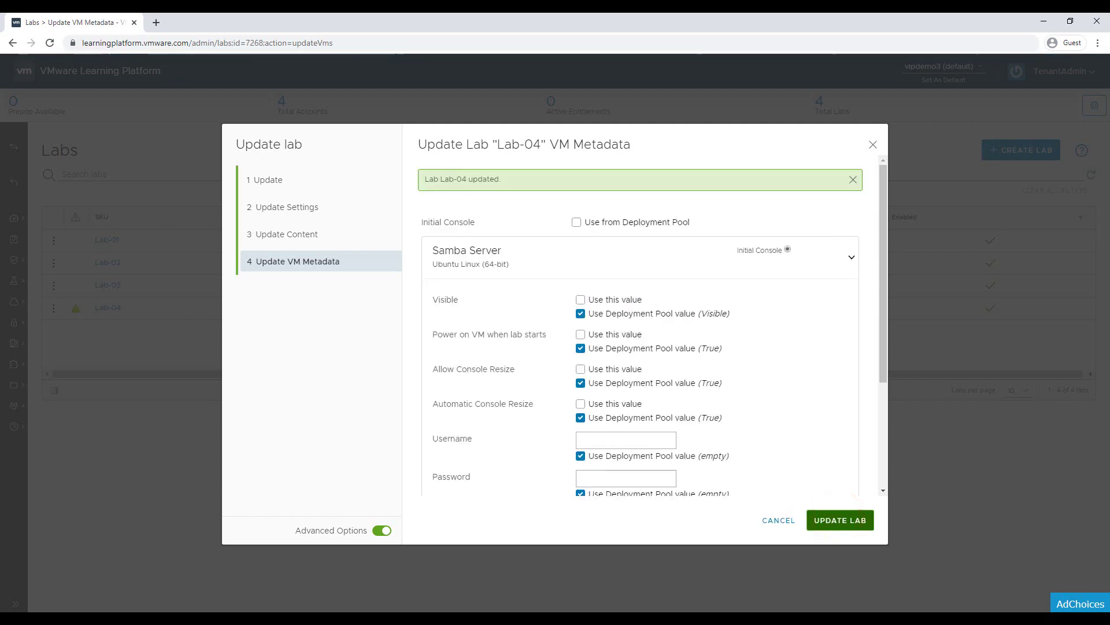
pyautogui.click(873, 144)
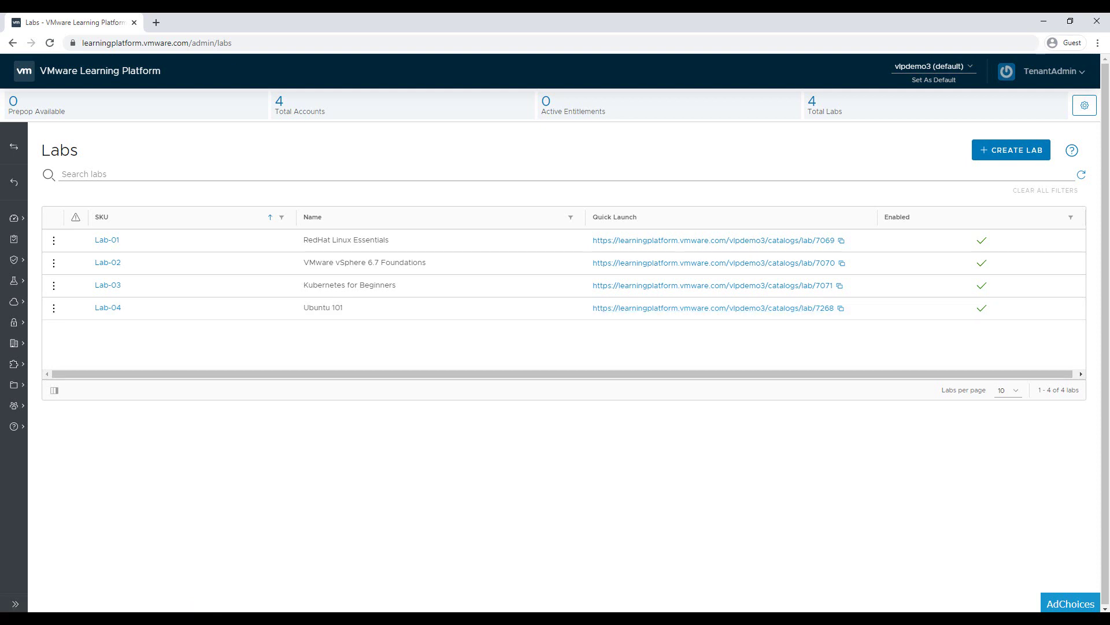
# Show all available columns in the labs table
pyautogui.click(54, 390)
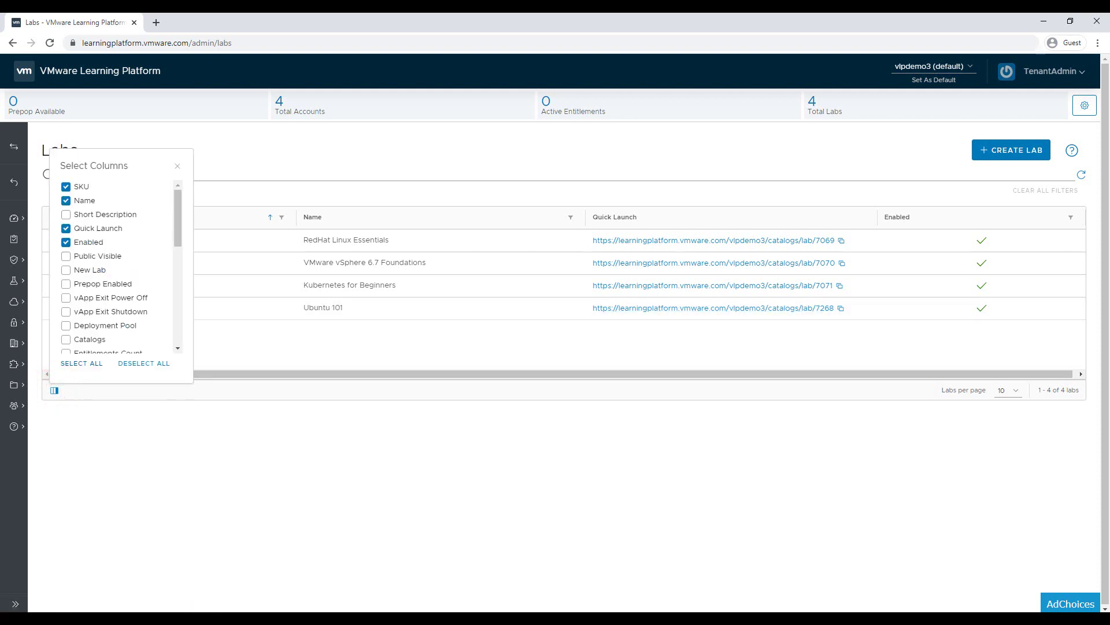
pyautogui.click(75, 363)
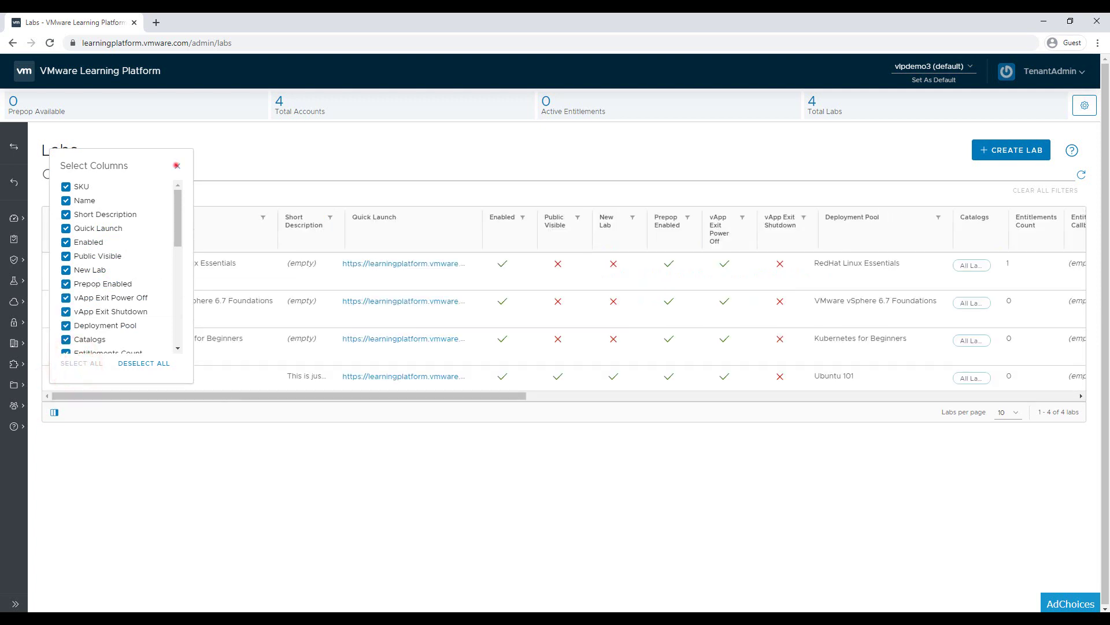
pyautogui.click(178, 166)
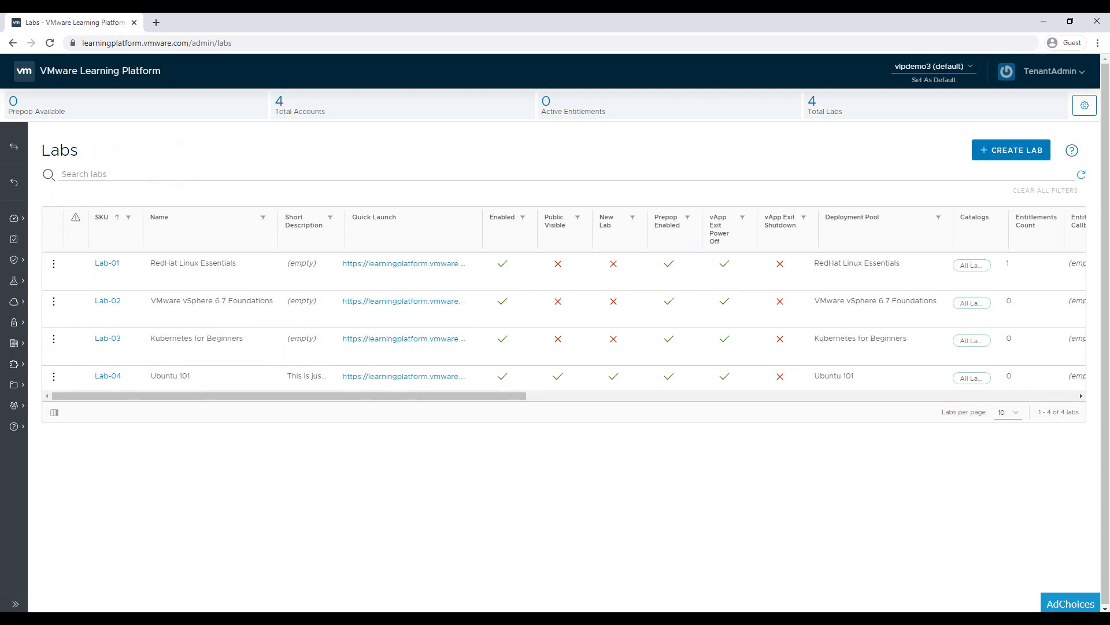
# Examine the added columns of the labs table, from Short Description through Catalogs and Lab VMs to Manual
pyautogui.click(310, 226)
pyautogui.click(394, 219)
pyautogui.click(629, 236)
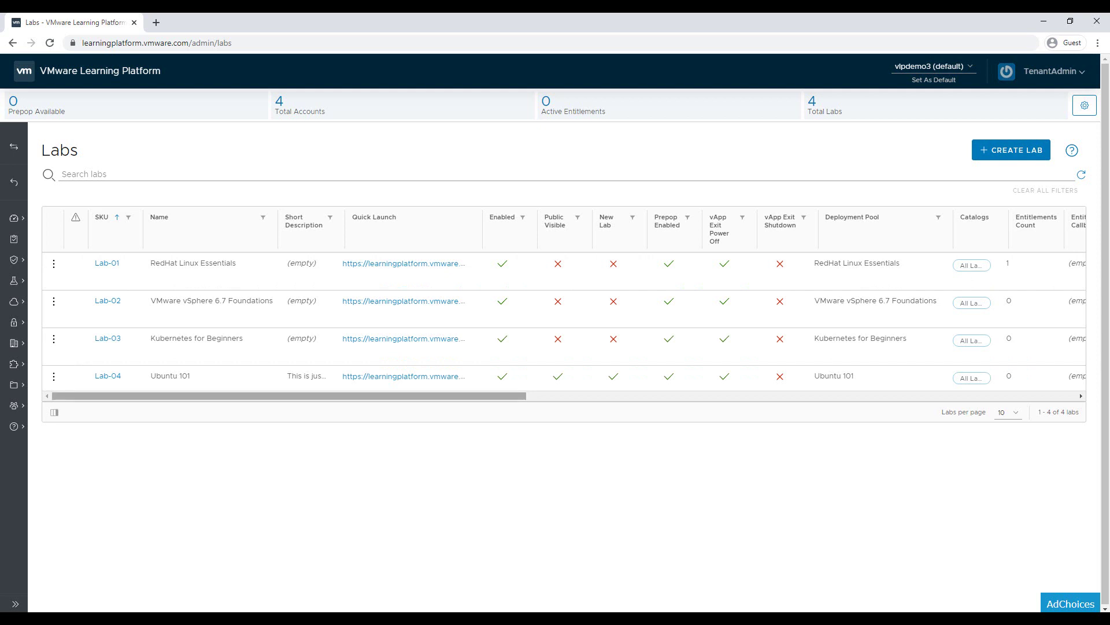
pyautogui.moveTo(518, 397); pyautogui.dragTo(664, 396)
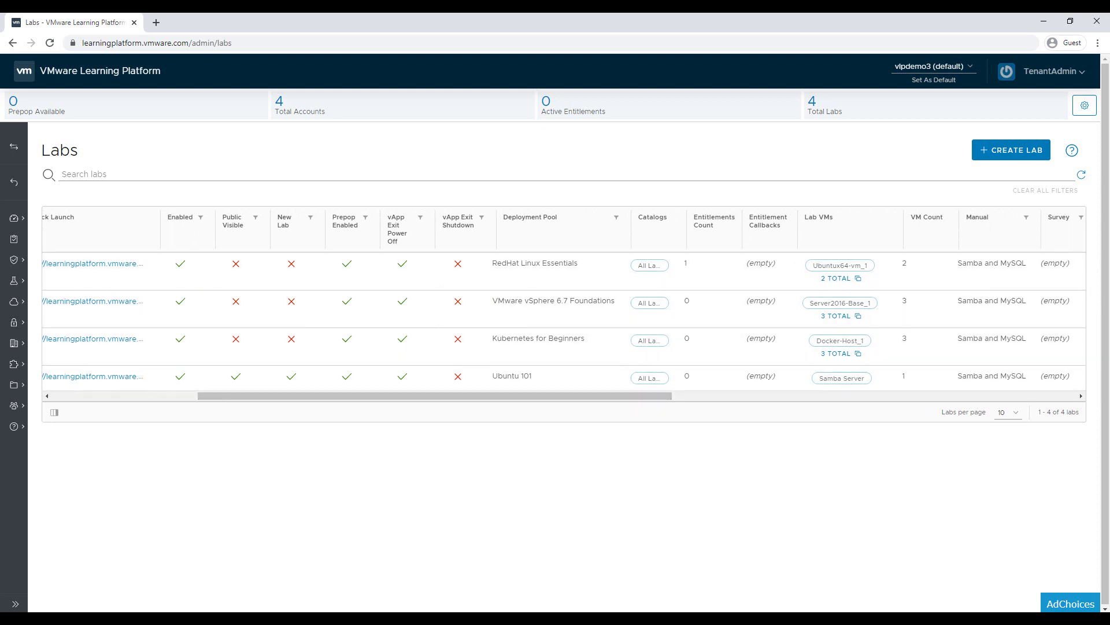
pyautogui.click(662, 233)
pyautogui.click(842, 238)
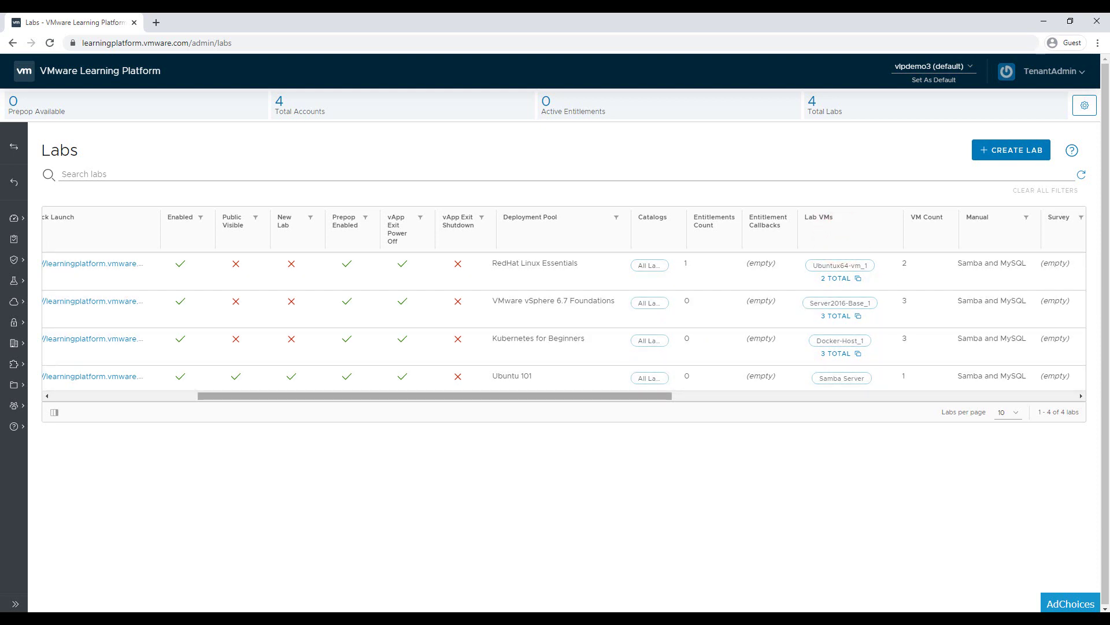
pyautogui.moveTo(652, 396); pyautogui.dragTo(777, 396)
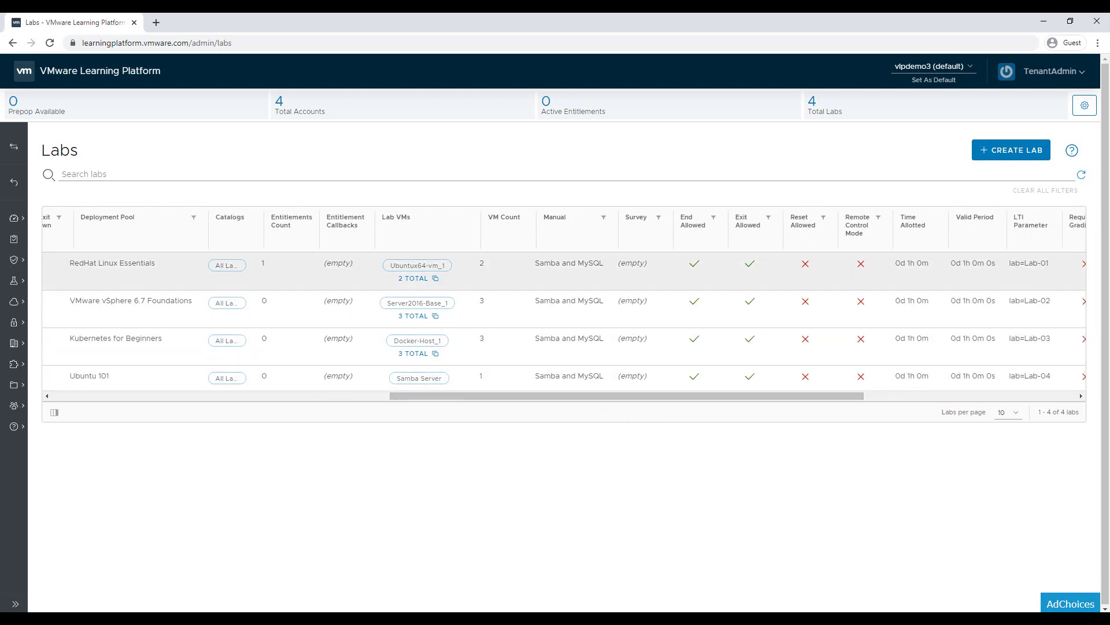
pyautogui.click(584, 239)
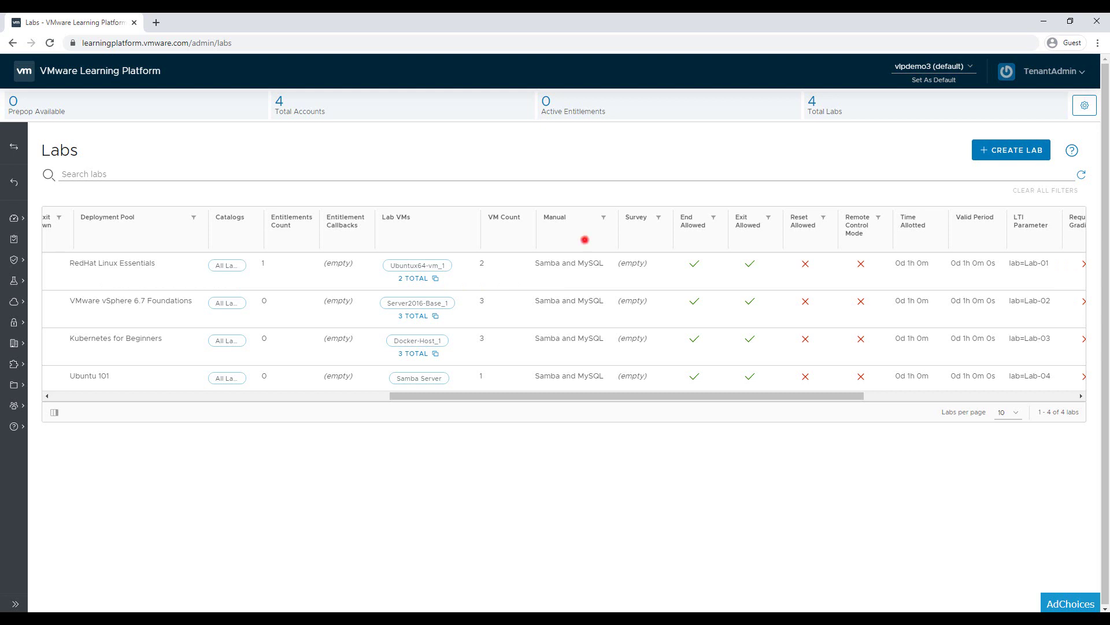